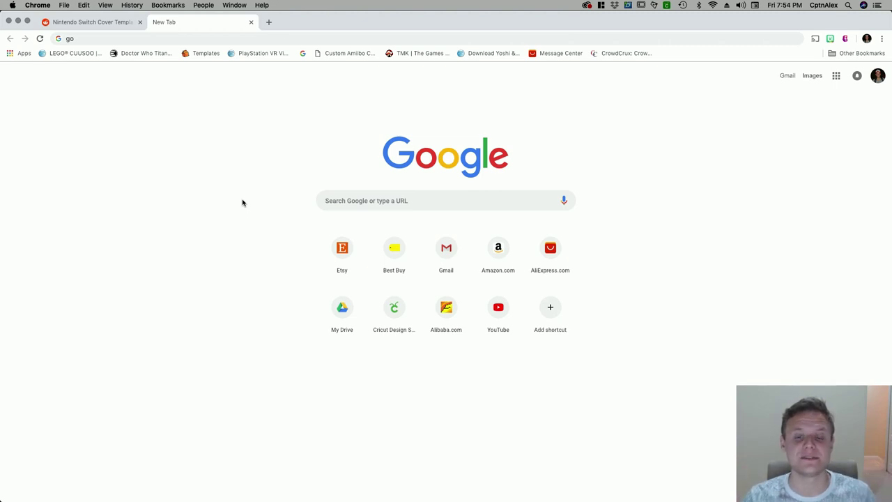
# Step: Follow the Google Drive template link in the author's comment on the Reddit Switch cover post
pyautogui.click(112, 22)
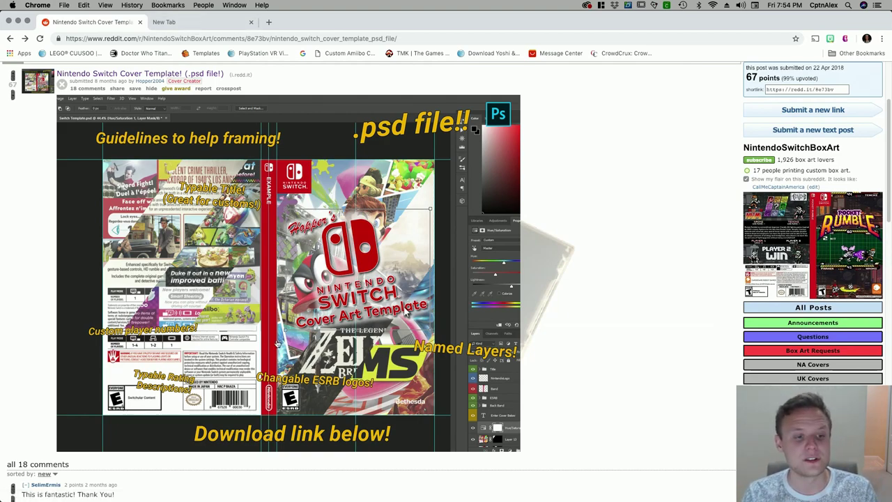
pyautogui.scroll(-15, 279, 279)
pyautogui.scroll(6, 172, 344)
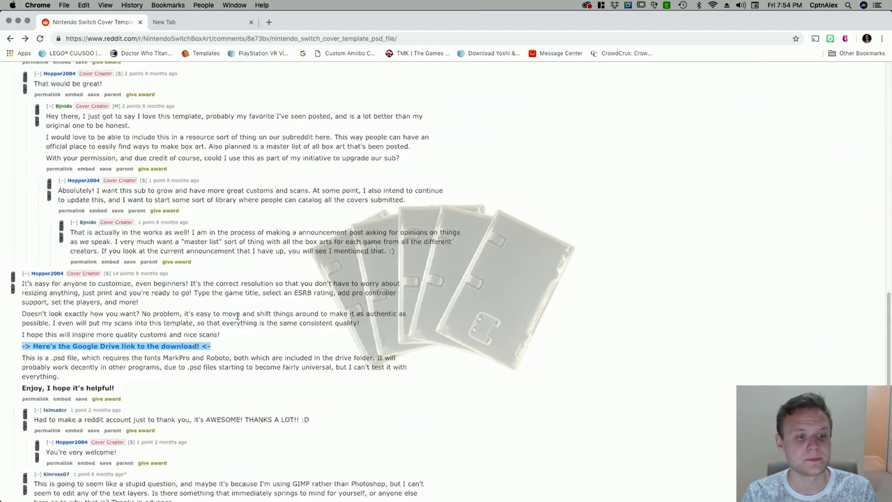
pyautogui.click(172, 345)
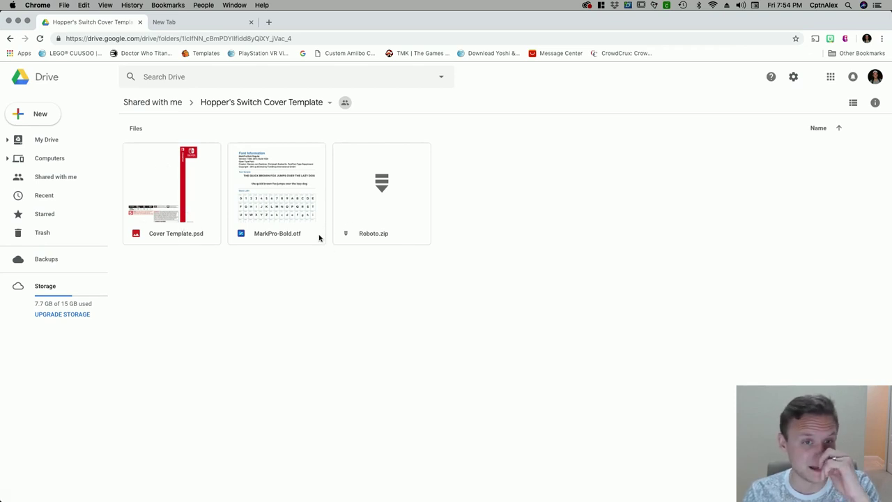
# Step: Return to the new tab and bring the open Cover Template.psd back into view
pyautogui.click(225, 22)
pyautogui.moveTo(574, 496)
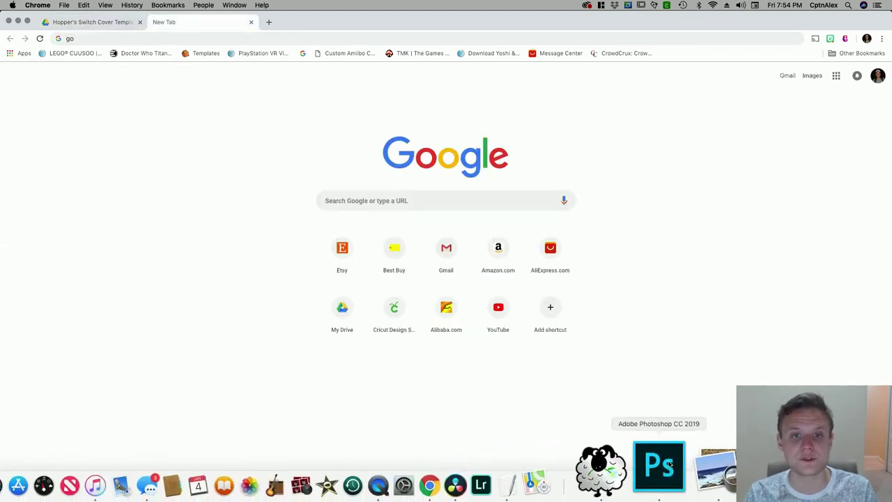
pyautogui.click(657, 467)
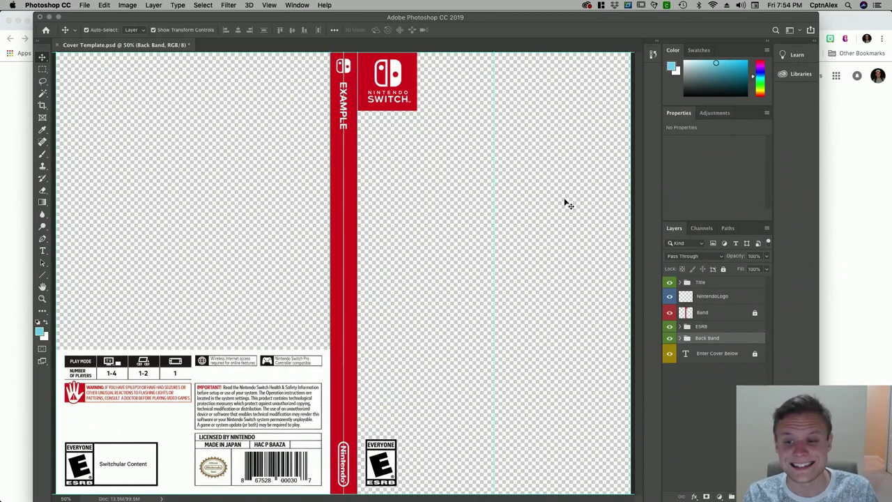
pyautogui.click(680, 282)
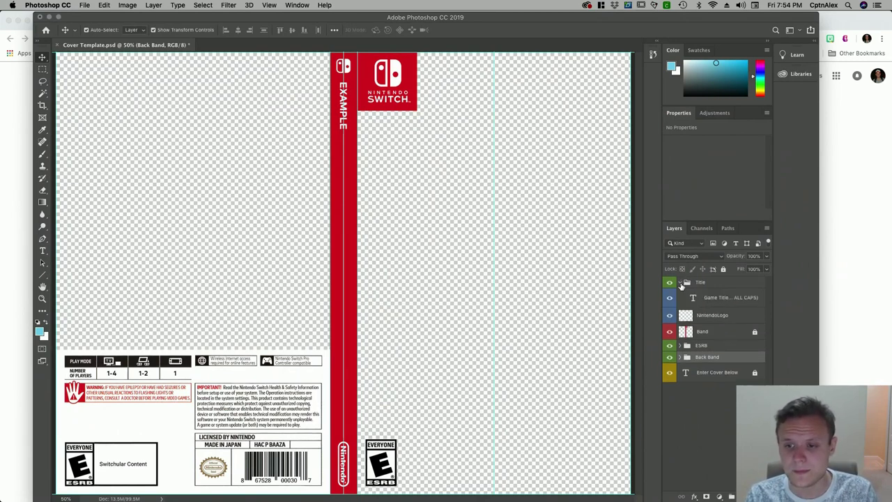
pyautogui.click(714, 299)
pyautogui.click(669, 298)
pyautogui.click(669, 298)
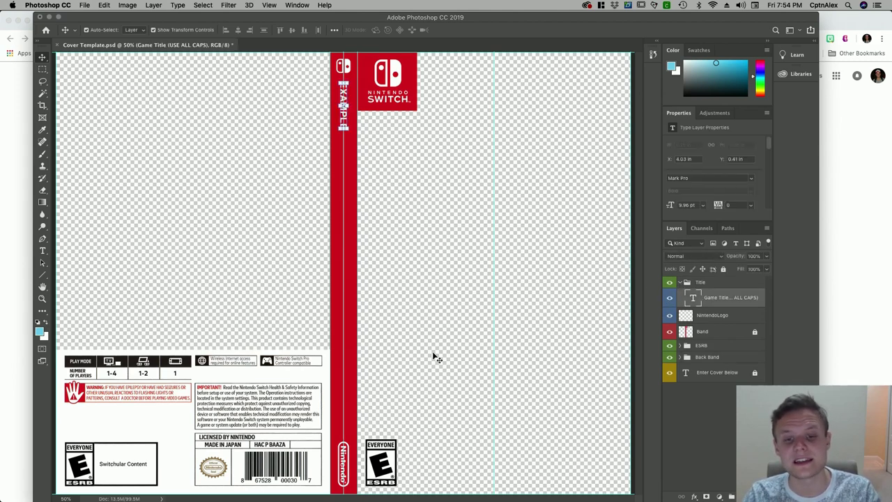
pyautogui.click(680, 346)
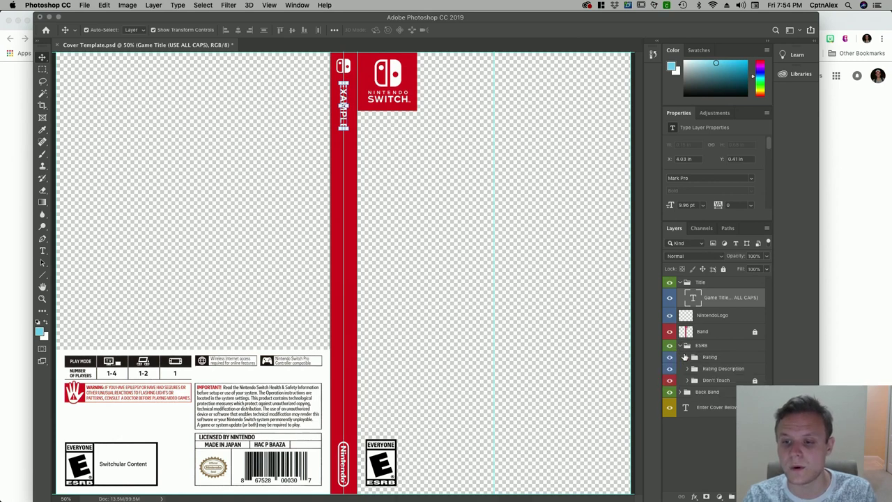
pyautogui.click(688, 356)
pyautogui.click(669, 371)
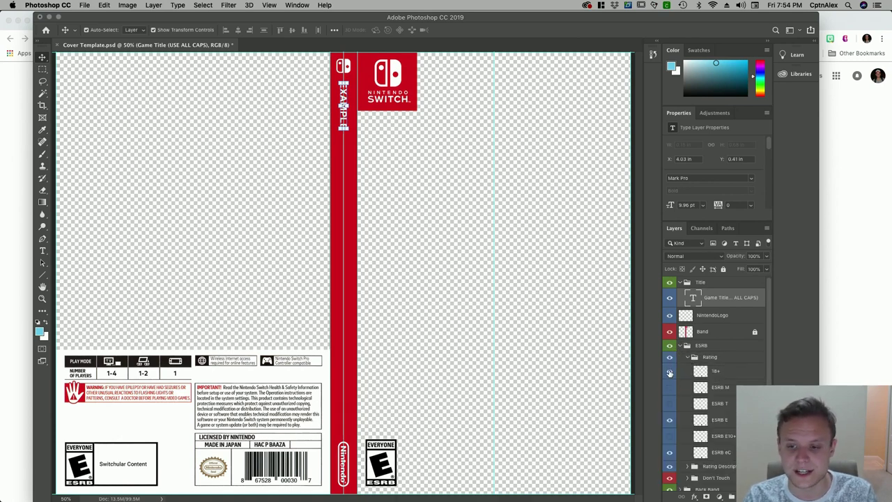
pyautogui.click(670, 387)
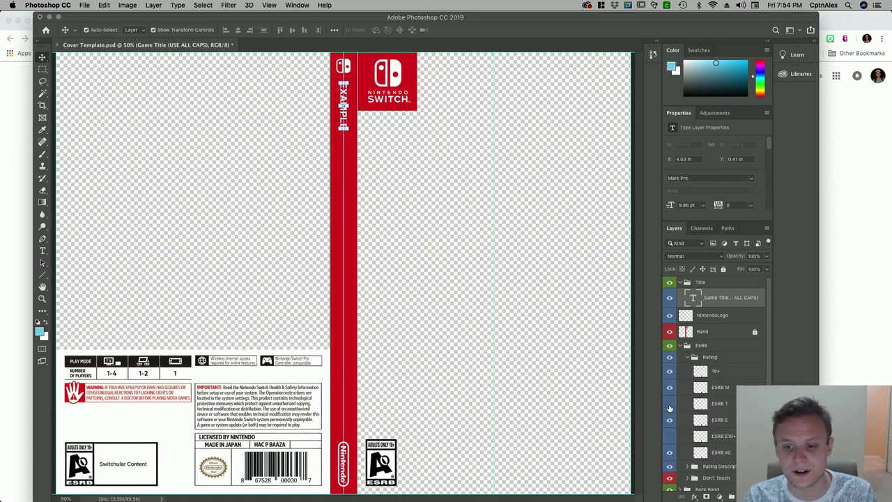
pyautogui.click(669, 371)
pyautogui.click(669, 387)
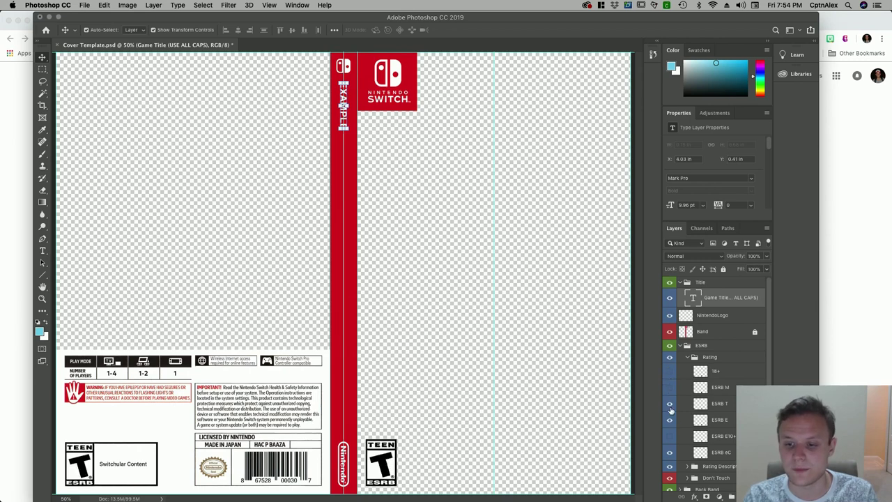
pyautogui.click(670, 403)
pyautogui.click(669, 419)
pyautogui.click(669, 419)
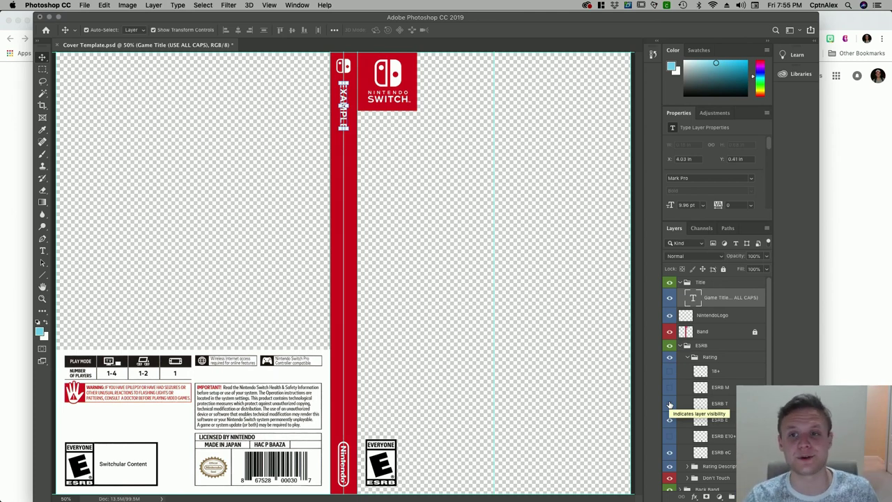
pyautogui.press('super+Tab')
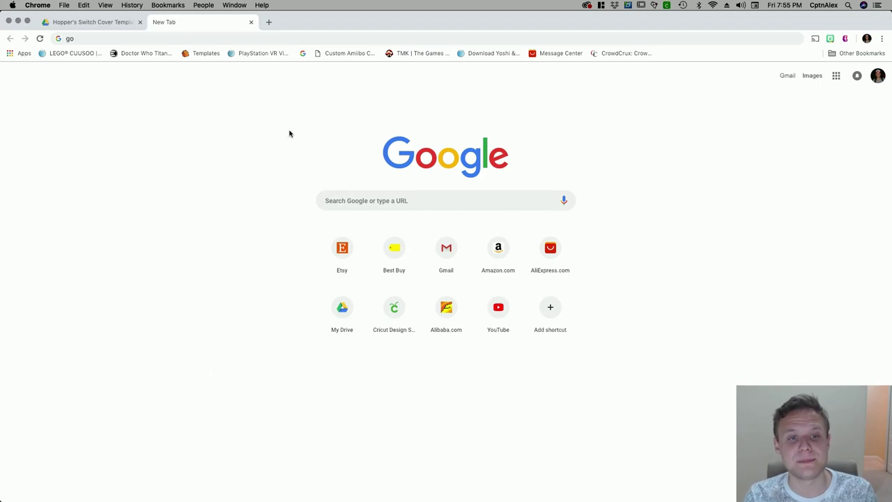
# Step: Search Google Images for 'Super smash bros ultimate cover art'
pyautogui.click(346, 200)
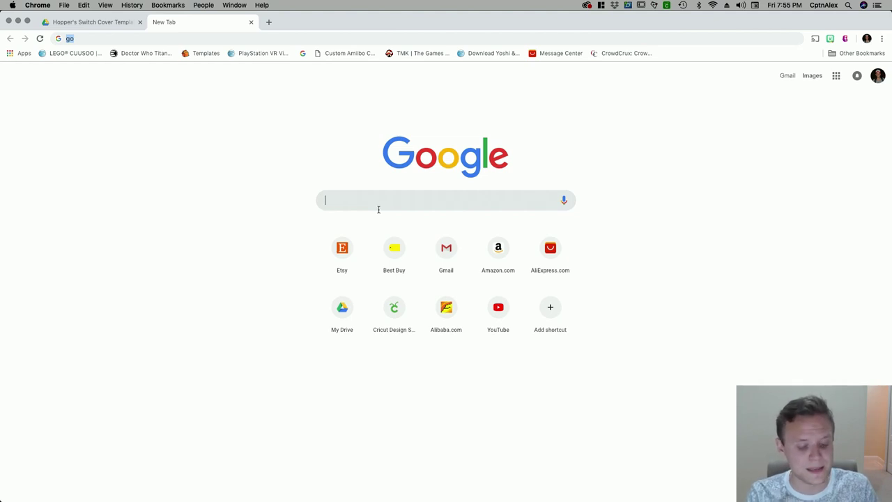
pyautogui.write('Super smas')
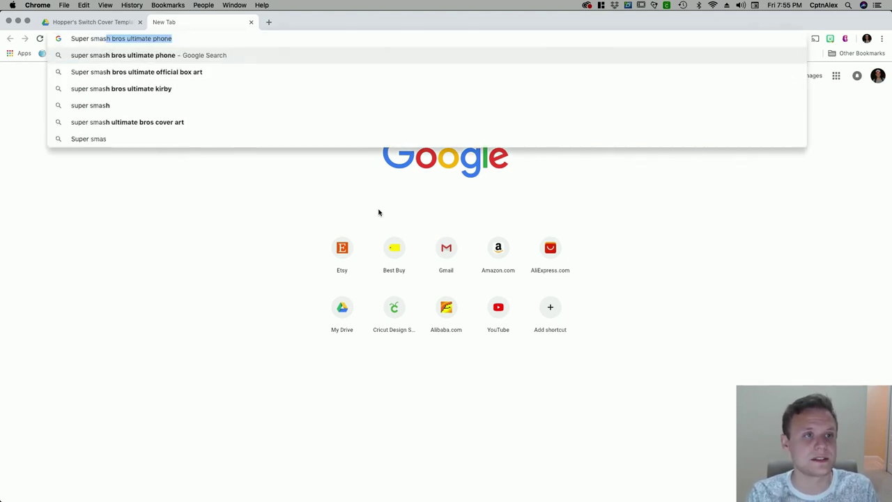
pyautogui.write('h bros ultimate ph')
pyautogui.press('BackSpace')
pyautogui.press('BackSpace')
pyautogui.press('BackSpace')
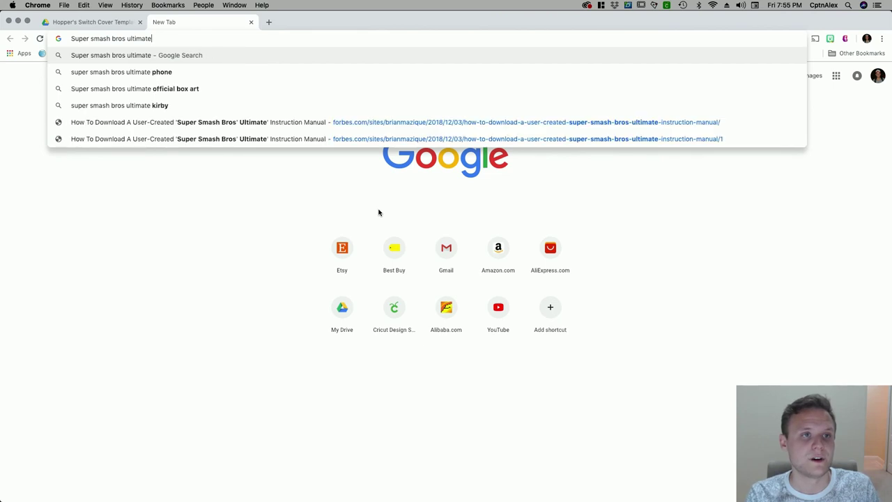
pyautogui.write('cover art')
pyautogui.press('Return')
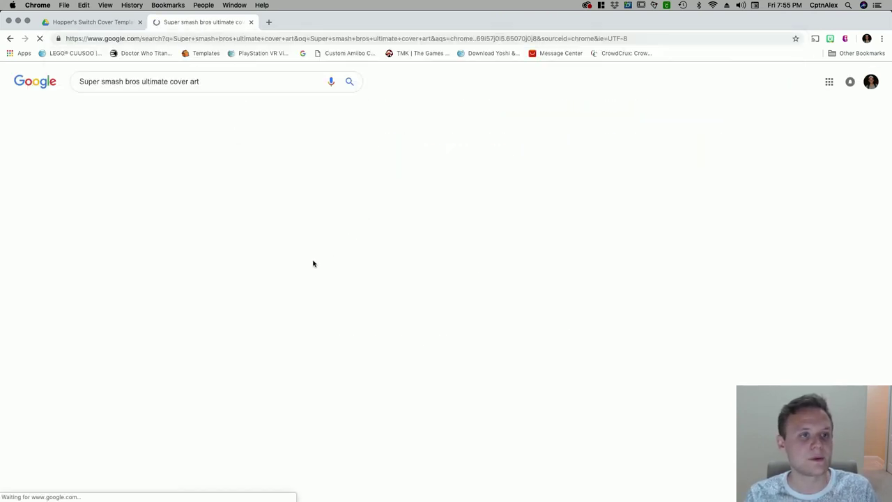
pyautogui.click(111, 108)
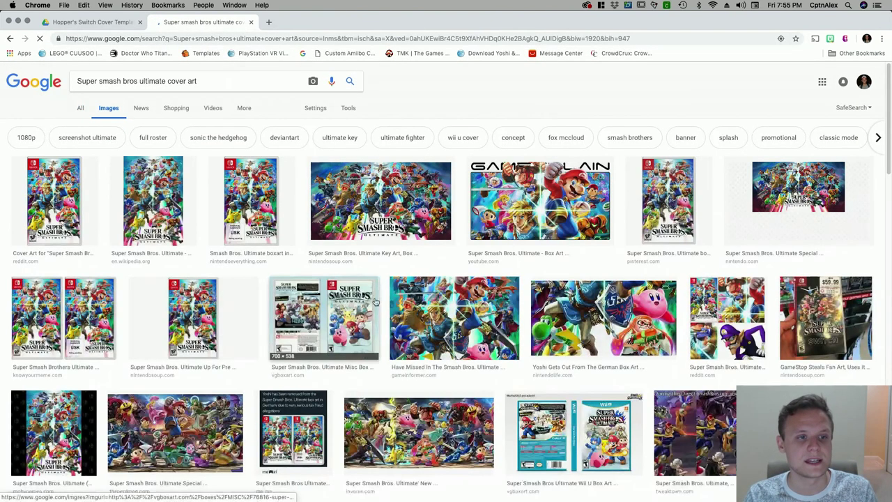
# Step: Search by the Wikipedia cover image, filter to Large, and preview the 3000×4692 wallpaper
pyautogui.click(155, 202)
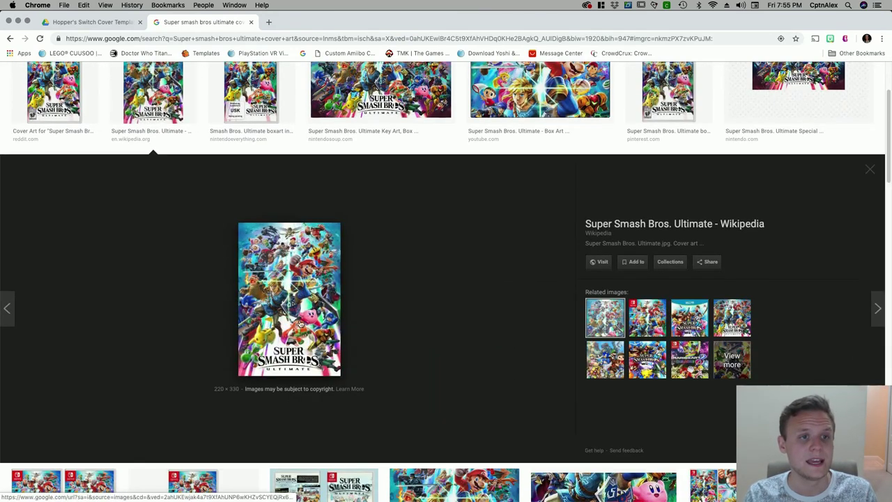
pyautogui.moveTo(310, 350); pyautogui.dragTo(222, 140)
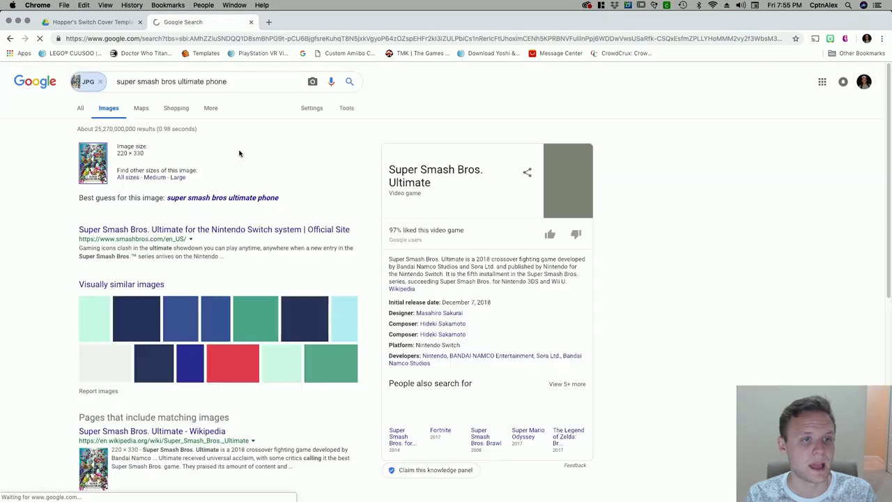
pyautogui.click(178, 178)
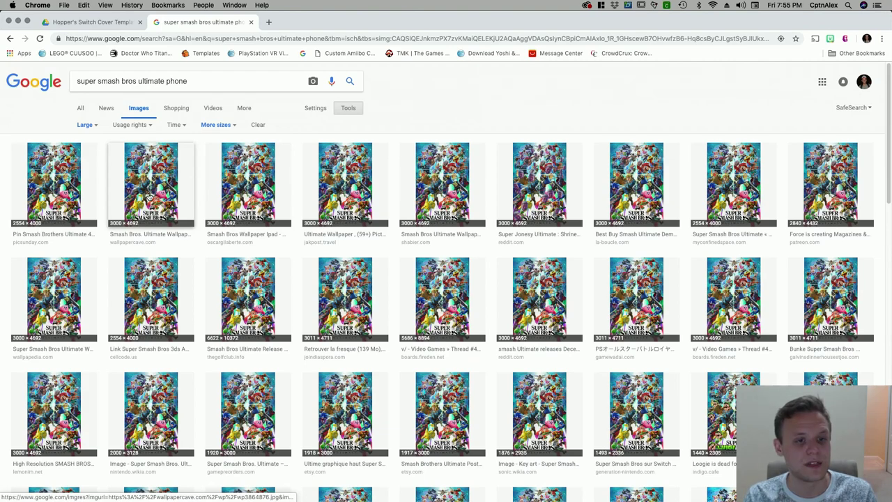
pyautogui.click(147, 197)
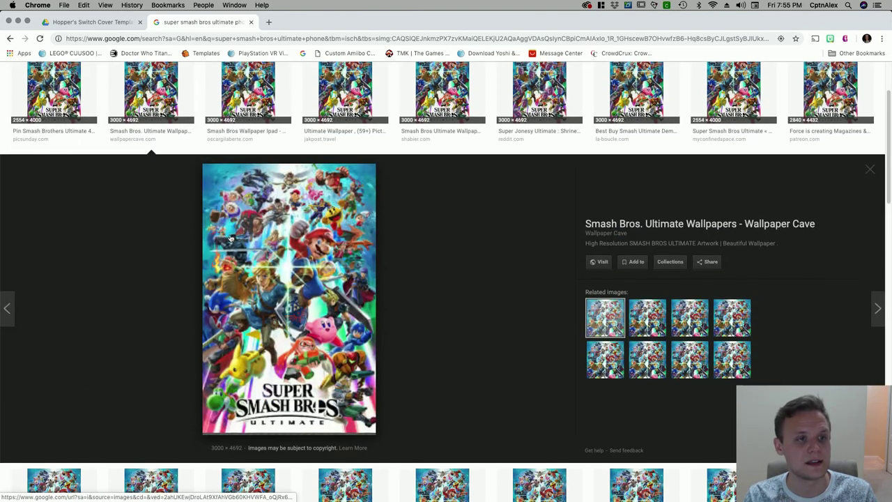
# Step: Open the 3000×4692 wallpaper at full resolution in a new tab, then close that tab
pyautogui.rightClick(308, 282)
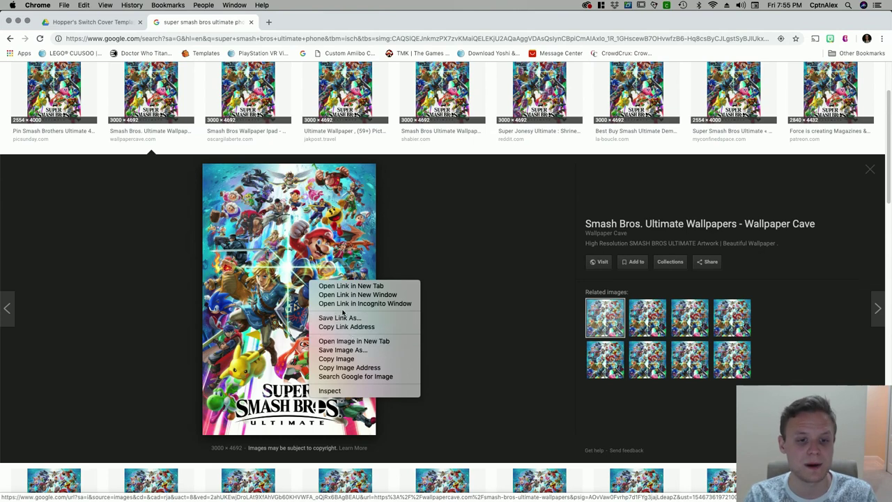
pyautogui.click(348, 342)
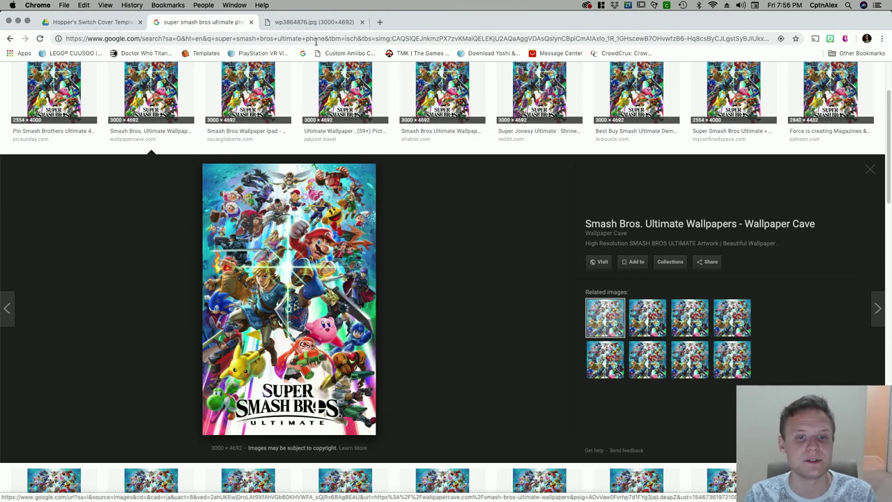
pyautogui.hotkey('ctrl', 'Tab')
pyautogui.click(401, 200)
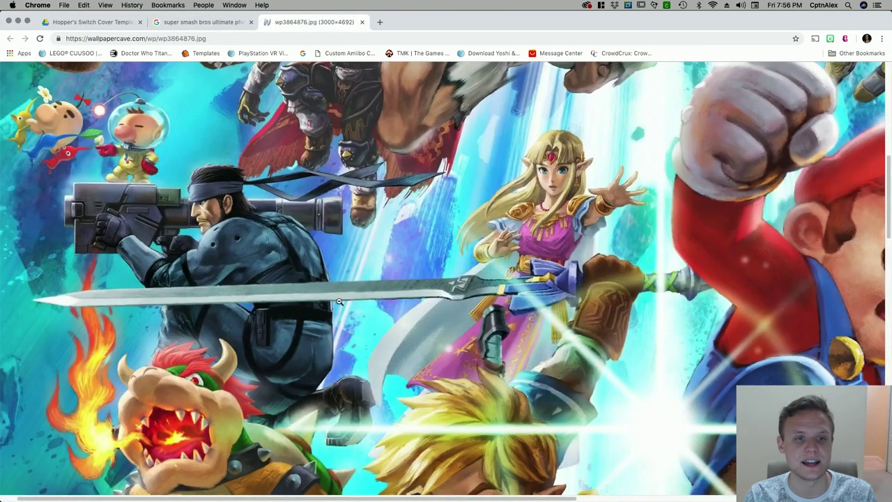
pyautogui.scroll(10, 368, 179)
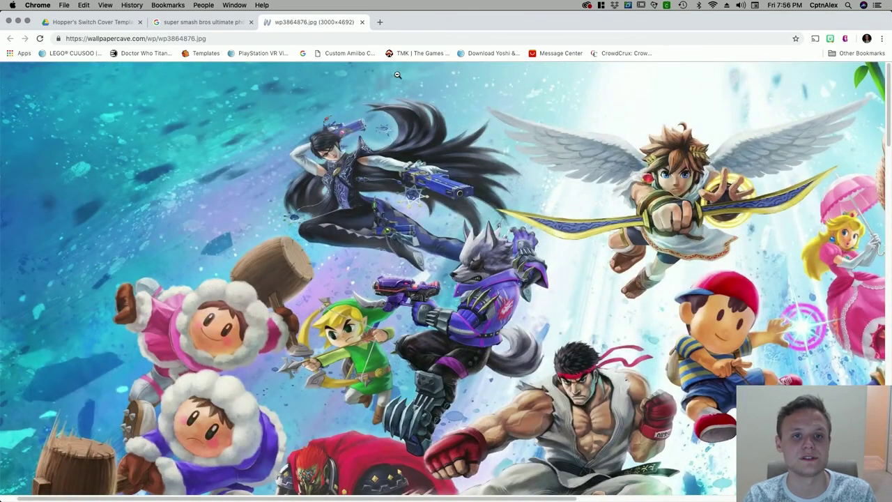
pyautogui.rightClick(374, 127)
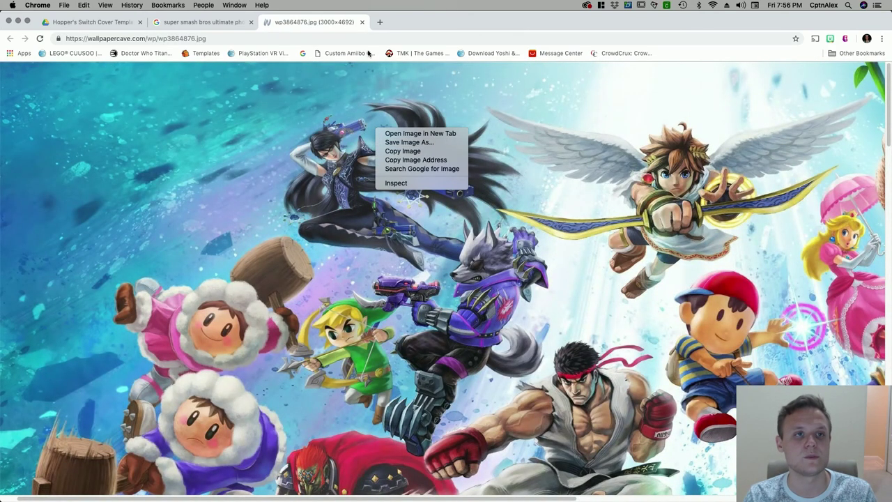
pyautogui.click(362, 23)
pyautogui.click(361, 23)
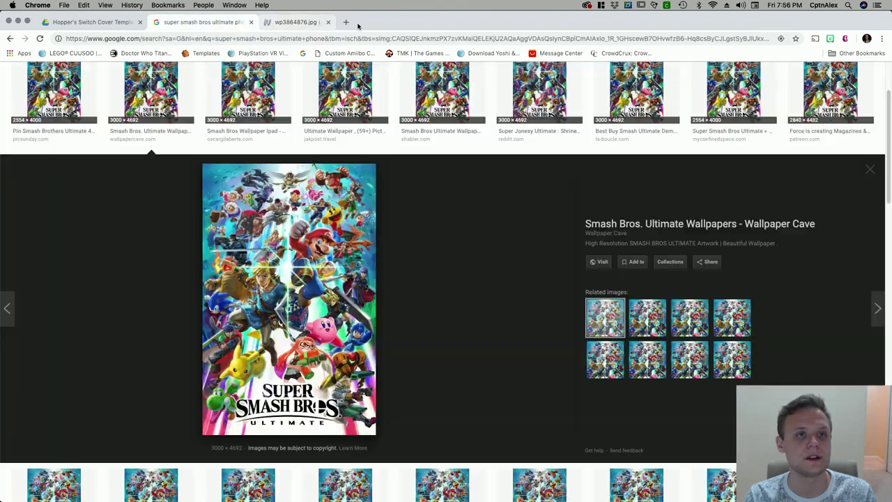
# Step: Close the browser and place SmashUltimateBoxArt.jpg onto the template's front cover half
pyautogui.click(252, 22)
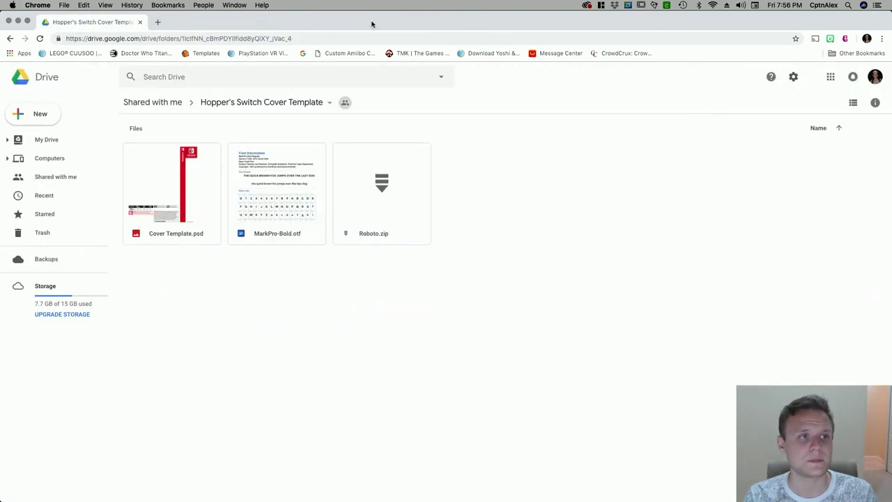
pyautogui.click(18, 21)
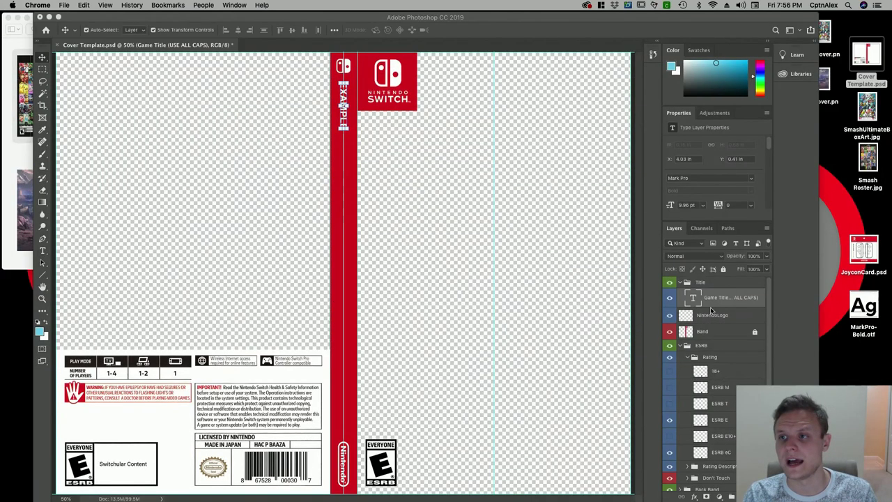
pyautogui.moveTo(859, 106); pyautogui.dragTo(873, 149)
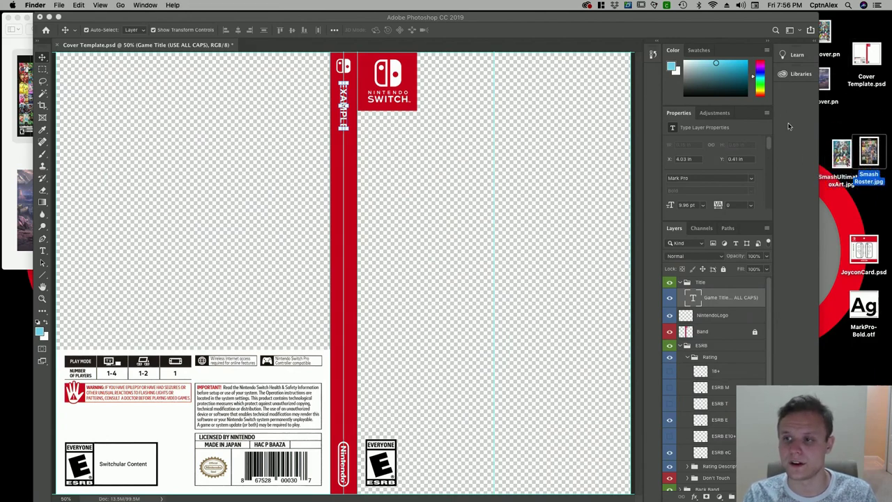
pyautogui.moveTo(841, 156); pyautogui.dragTo(499, 205)
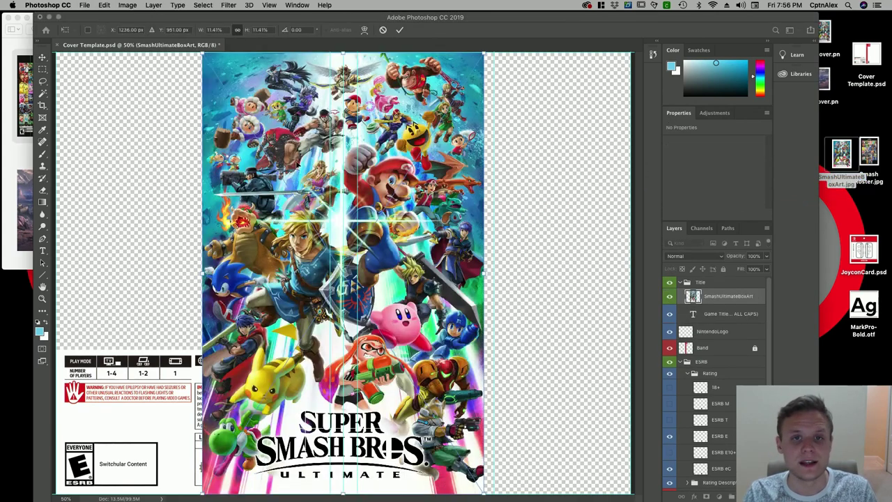
pyautogui.moveTo(298, 165); pyautogui.dragTo(441, 149)
pyautogui.press('Return')
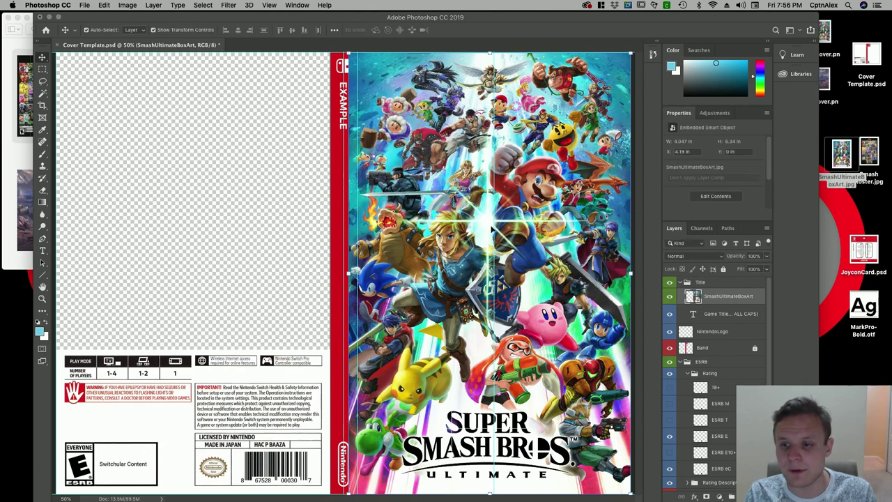
# Step: Move the box art layer below the ESRB and band overlays, then drag in the Smash Roster image
pyautogui.moveTo(714, 296); pyautogui.dragTo(716, 483)
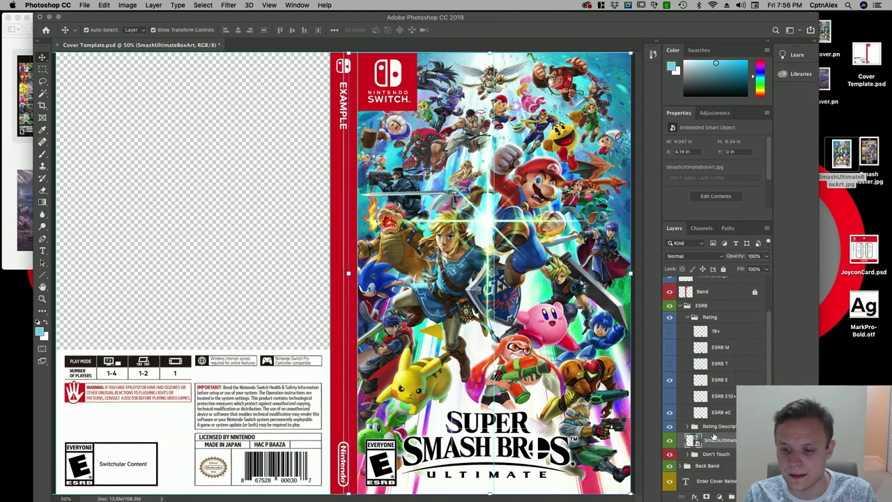
pyautogui.moveTo(713, 435); pyautogui.dragTo(700, 485)
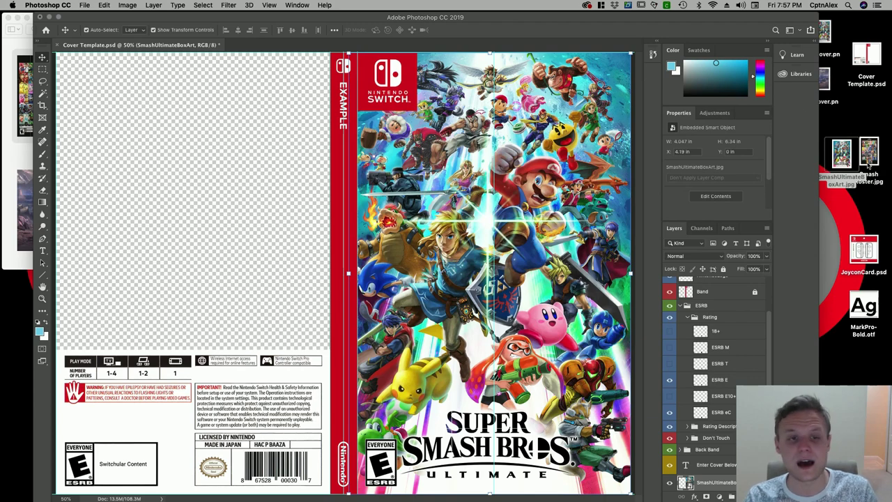
pyautogui.moveTo(868, 155); pyautogui.dragTo(185, 219)
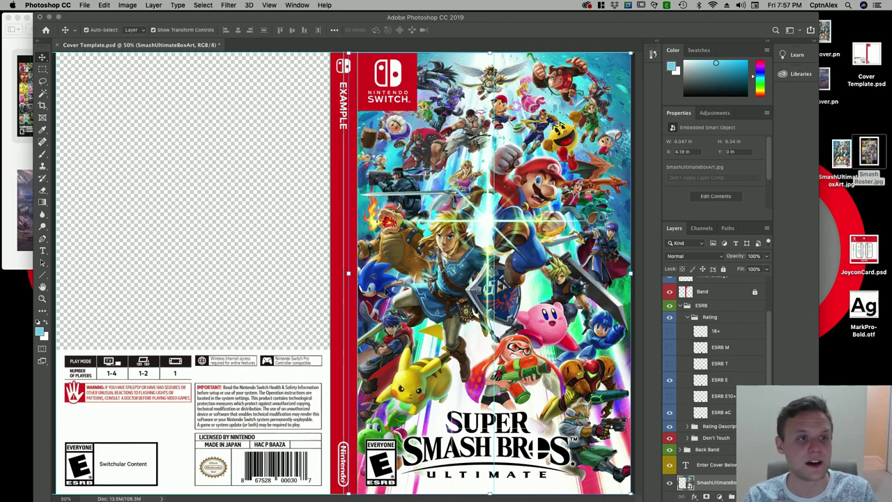
# Step: Position the Smash roster image over the back cover and commit it
pyautogui.moveTo(266, 150); pyautogui.dragTo(139, 145)
pyautogui.press('Return')
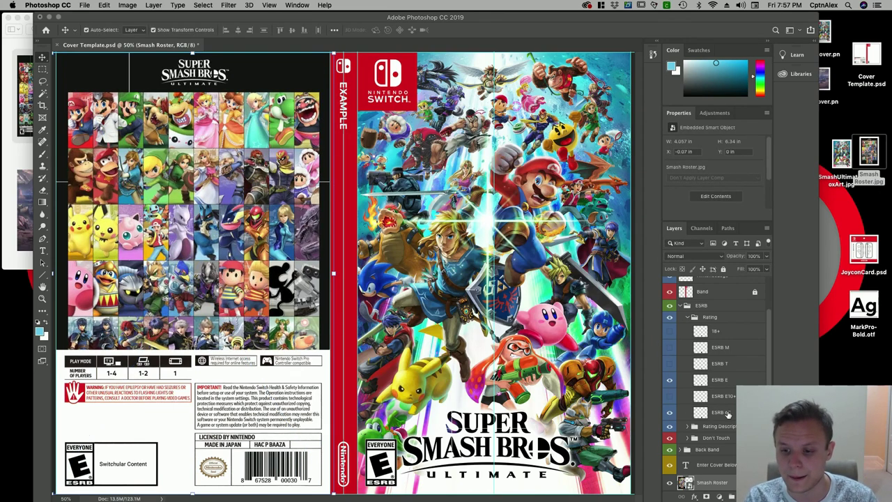
pyautogui.moveTo(711, 482)
pyautogui.mouseDown()
pyautogui.moveTo(708, 491)
pyautogui.moveTo(701, 481)
pyautogui.mouseUp()
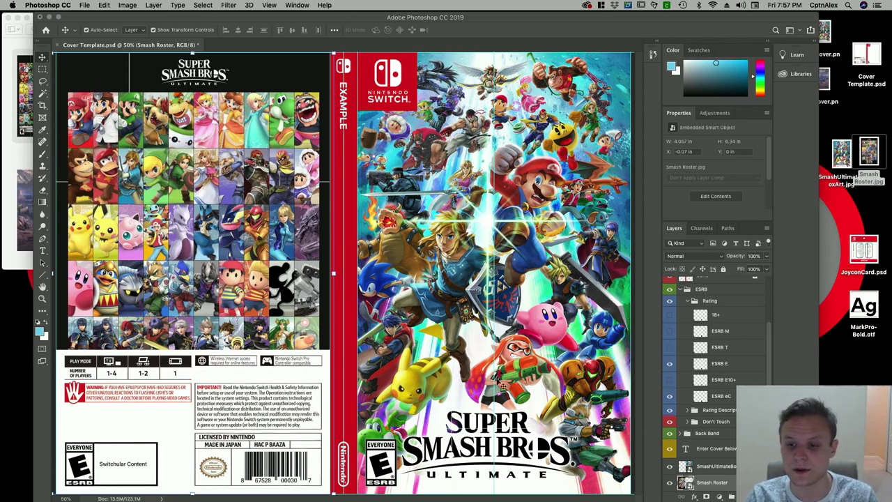
# Step: Hide the white back panel inside the Back Band group so the roster shows through
pyautogui.click(669, 422)
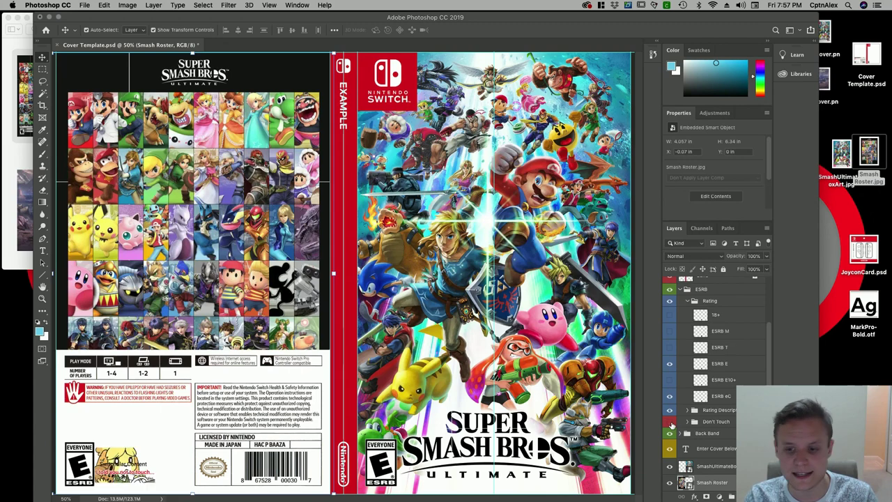
pyautogui.click(669, 421)
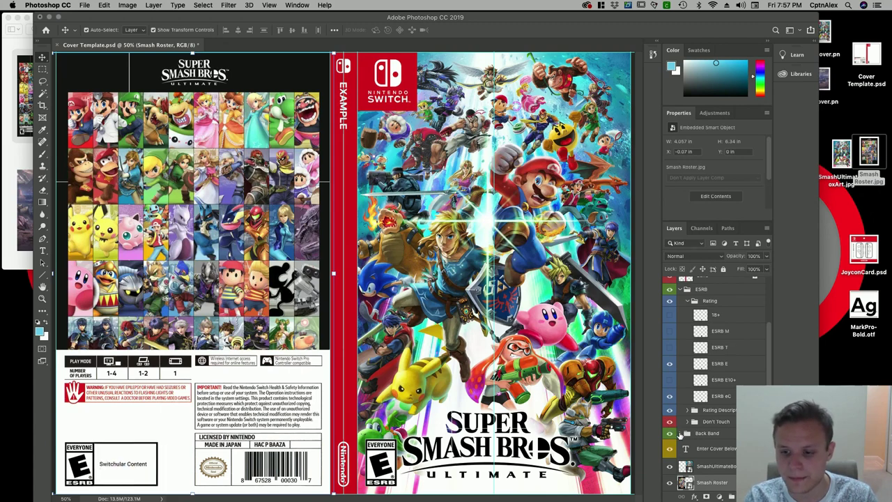
pyautogui.click(686, 433)
pyautogui.scroll(-2, 679, 439)
pyautogui.click(670, 450)
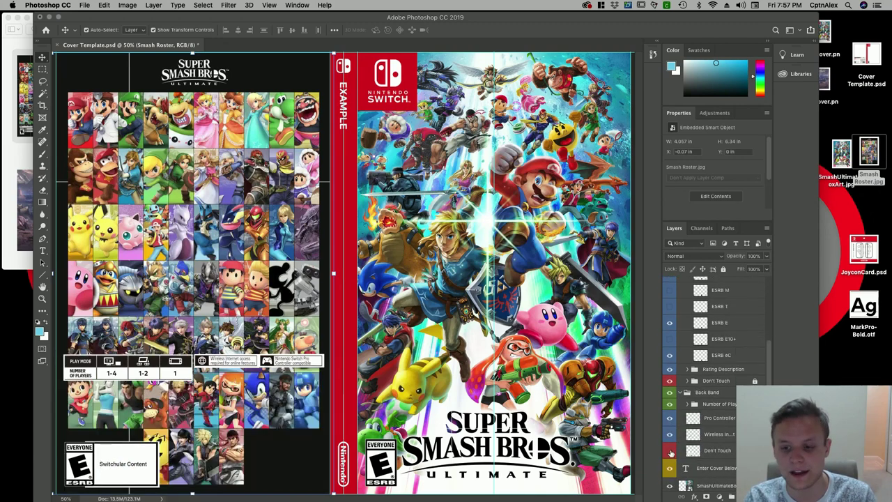
pyautogui.click(669, 451)
pyautogui.click(669, 451)
pyautogui.click(669, 450)
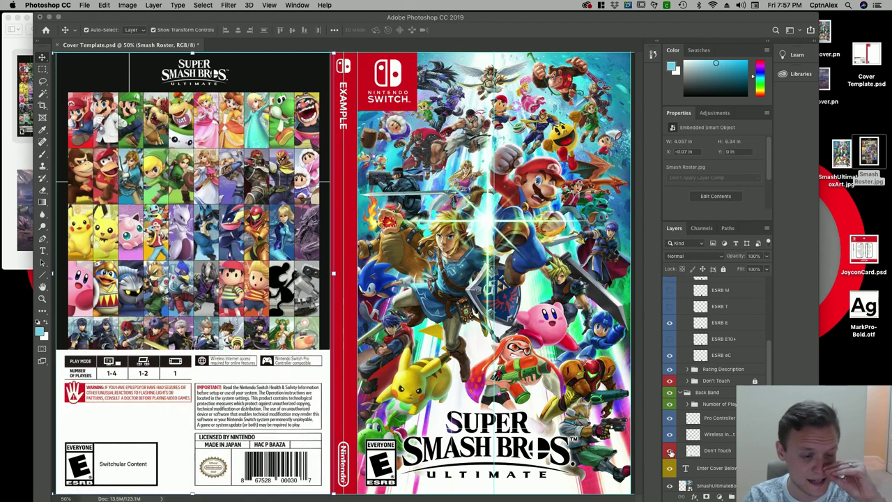
pyautogui.click(669, 450)
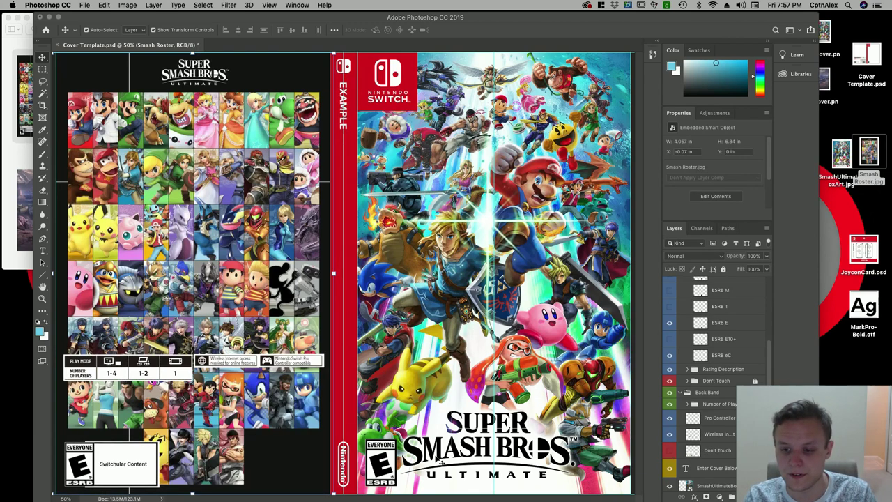
pyautogui.click(722, 453)
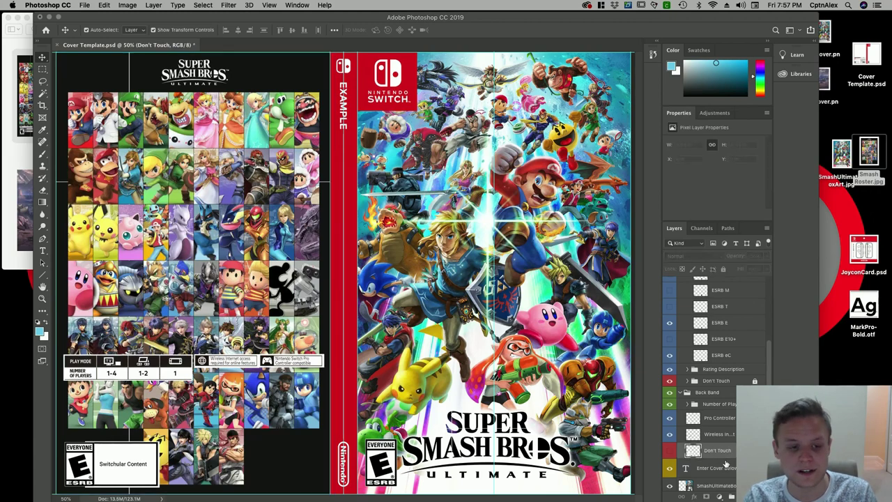
pyautogui.click(721, 418)
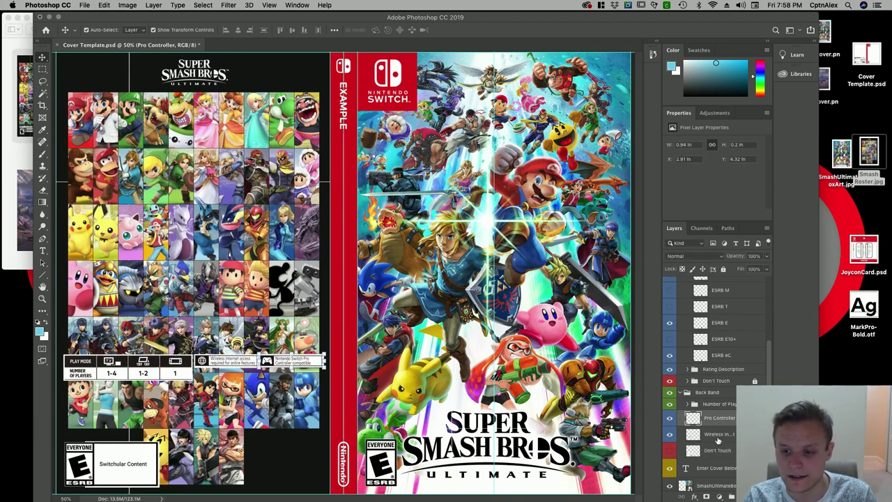
pyautogui.click(718, 404)
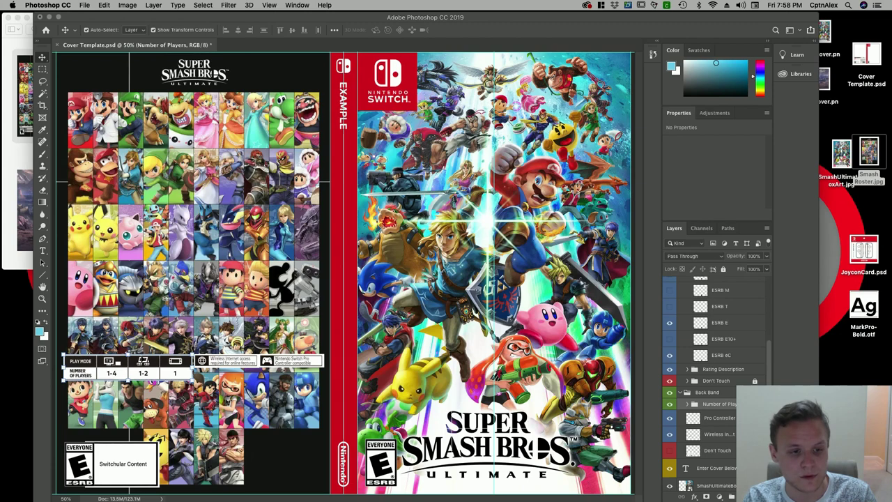
# Step: Scale the Number of Players strip to about 59% with linked proportions, nudging it above the rating box
pyautogui.moveTo(192, 382); pyautogui.dragTo(138, 451)
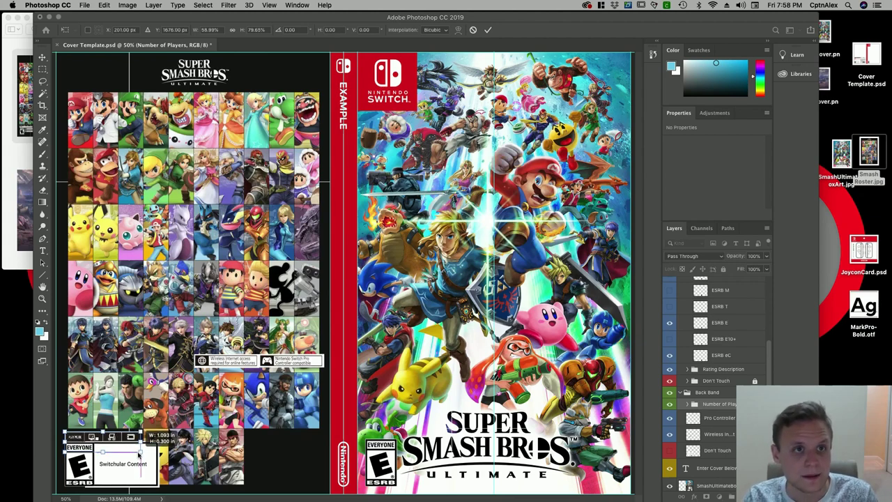
pyautogui.click(232, 29)
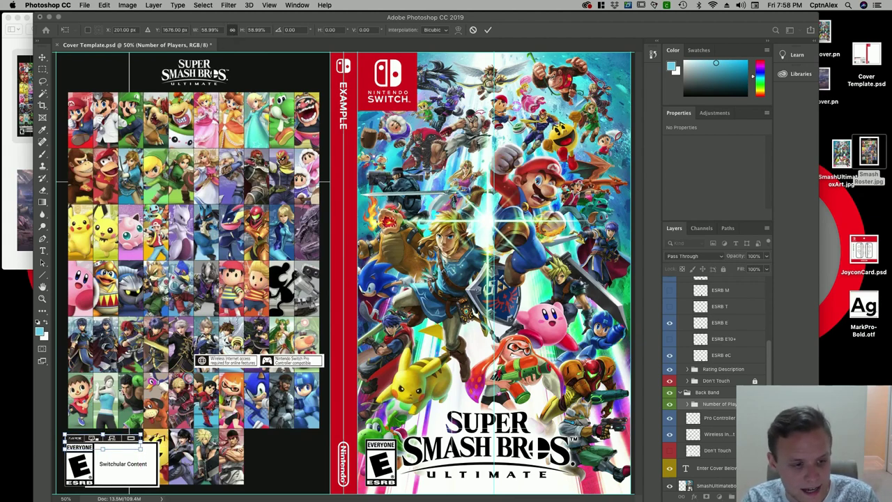
pyautogui.press('Up')
pyautogui.press('Up')
pyautogui.press('Up')
pyautogui.press('Up')
pyautogui.press('Up')
pyautogui.press('Up')
pyautogui.press('Up')
pyautogui.press('Up')
pyautogui.press('Up')
pyautogui.press('Up')
pyautogui.press('Up')
pyautogui.press('Up')
pyautogui.press('Up')
pyautogui.press('Up')
pyautogui.press('Up')
pyautogui.press('Up')
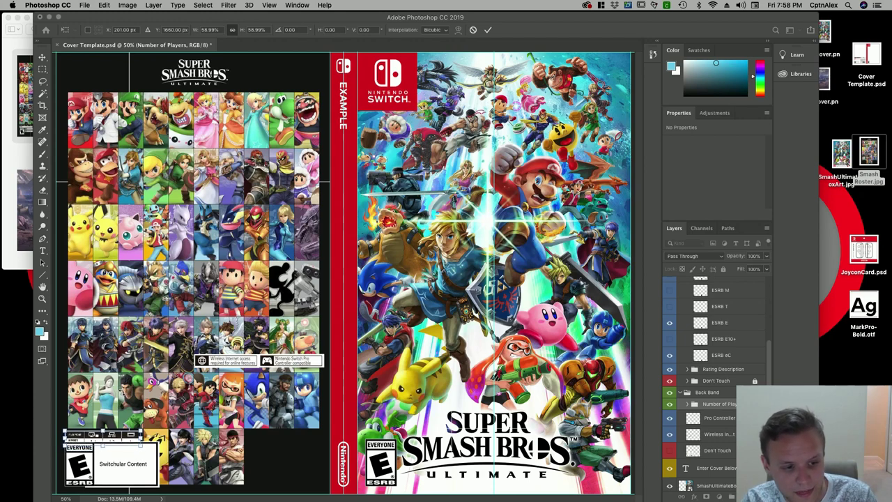
pyautogui.press('Right')
pyautogui.press('Right')
pyautogui.press('Right')
pyautogui.press('Right')
pyautogui.press('Right')
pyautogui.press('Right')
pyautogui.press('Right')
pyautogui.press('Right')
pyautogui.press('Right')
pyautogui.press('Right')
pyautogui.press('Right')
pyautogui.press('Right')
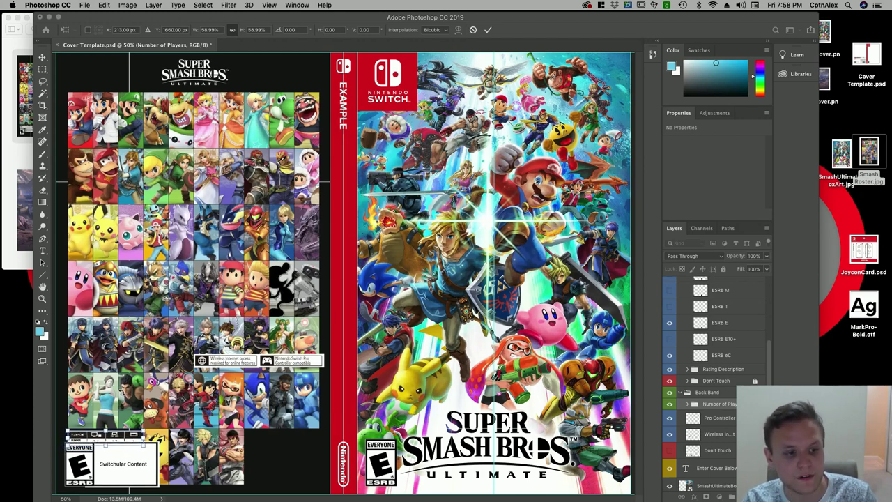
pyautogui.press('Return')
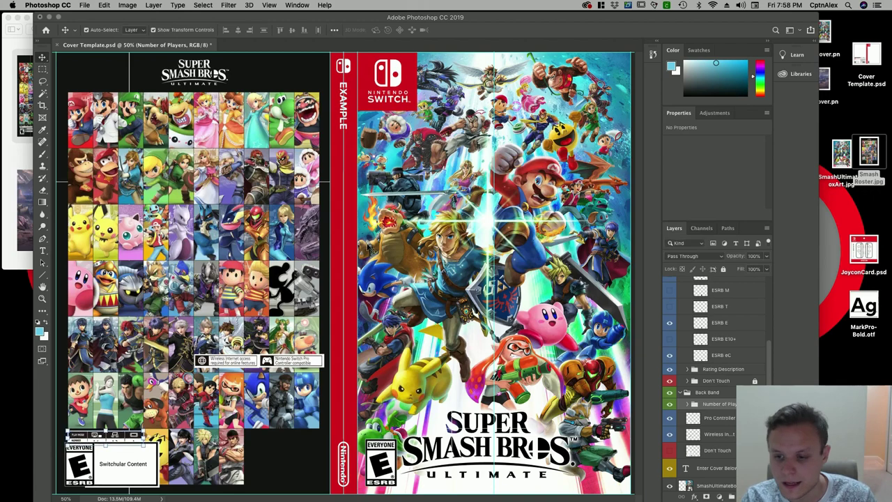
pyautogui.scroll(-1, 680, 416)
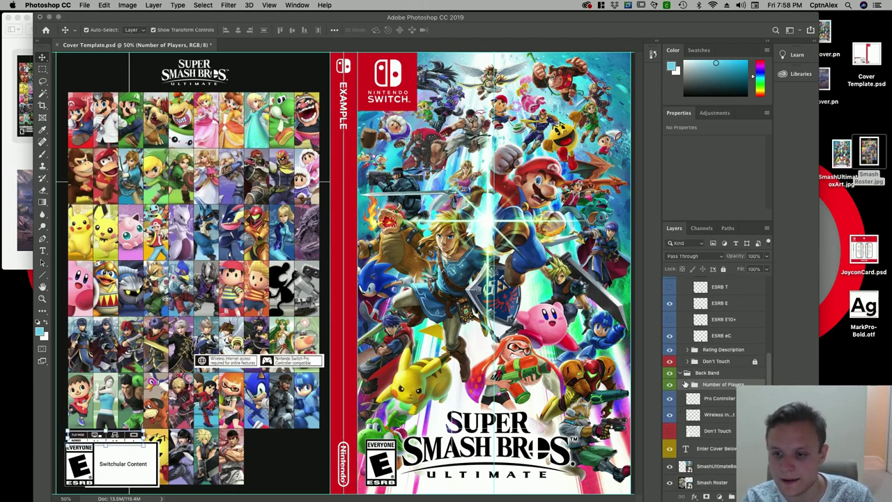
# Step: Expand the Don't Touch and Rating Description groups and hide the Switchular Content description text
pyautogui.click(686, 362)
pyautogui.click(687, 361)
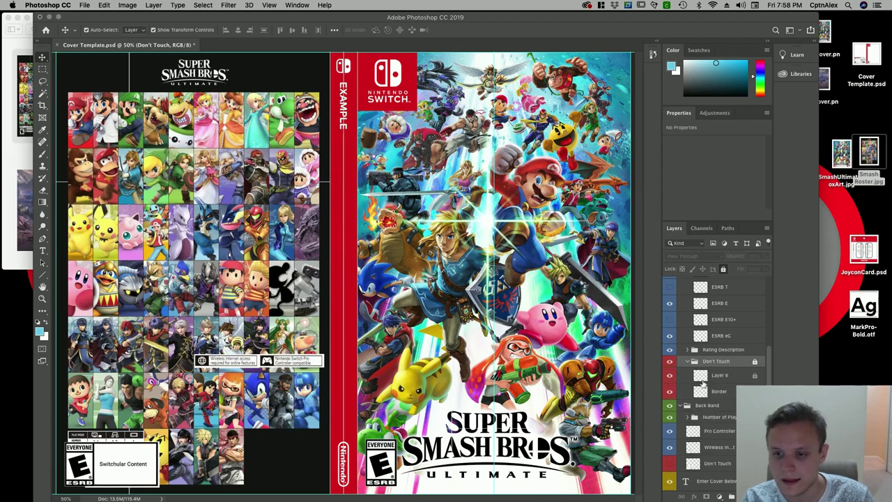
pyautogui.click(688, 349)
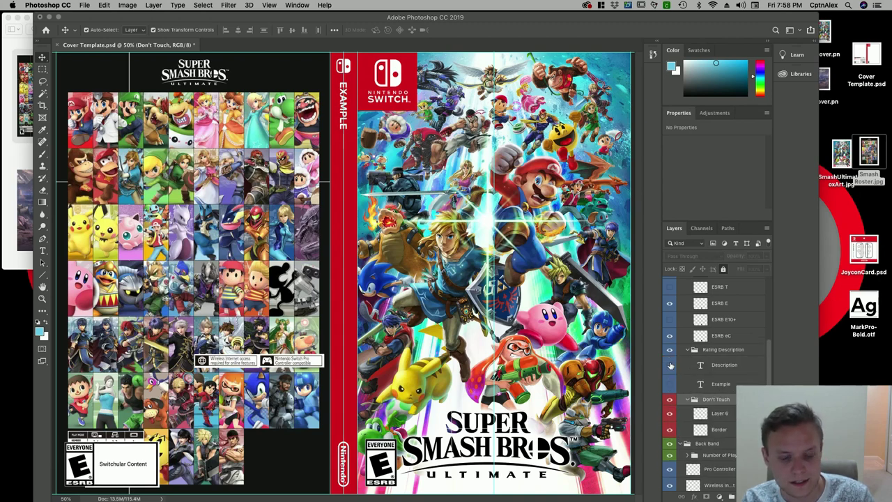
pyautogui.click(669, 364)
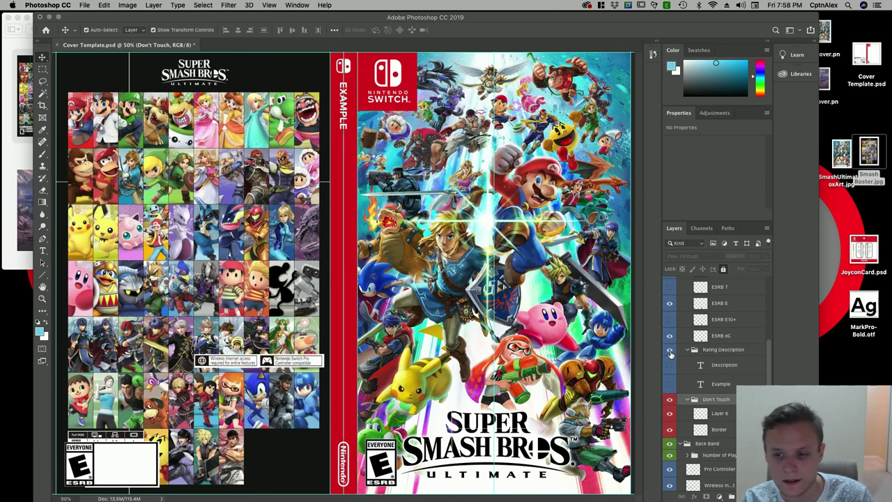
pyautogui.scroll(4, 686, 353)
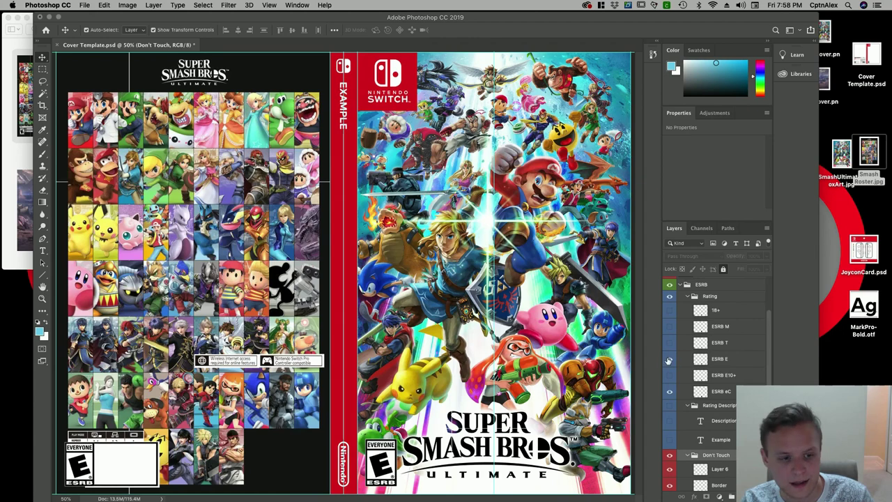
pyautogui.click(668, 360)
pyautogui.click(669, 360)
# Step: Select the ESRB E logo's rating box area and shrink it with Free Transform
pyautogui.click(723, 364)
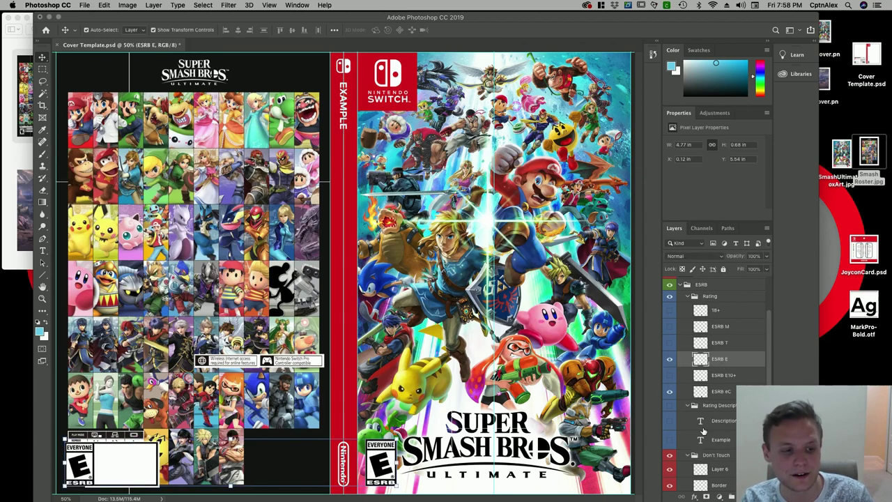
pyautogui.click(42, 69)
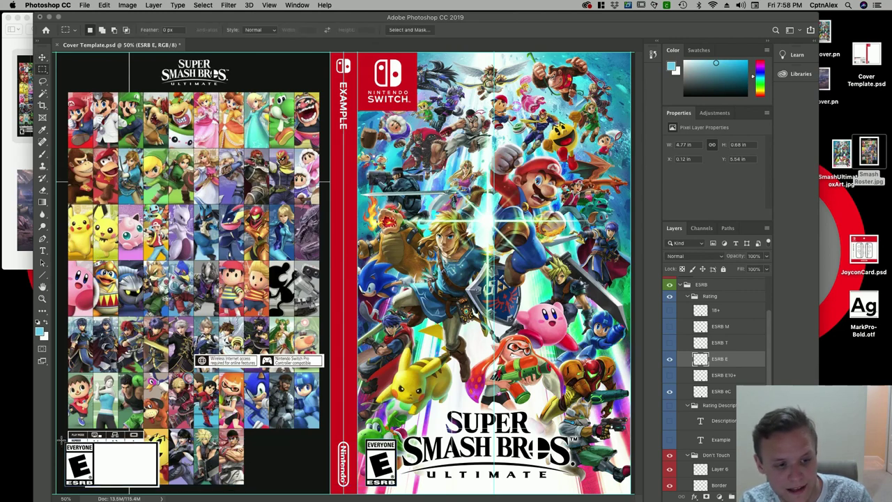
pyautogui.moveTo(62, 439); pyautogui.dragTo(162, 488)
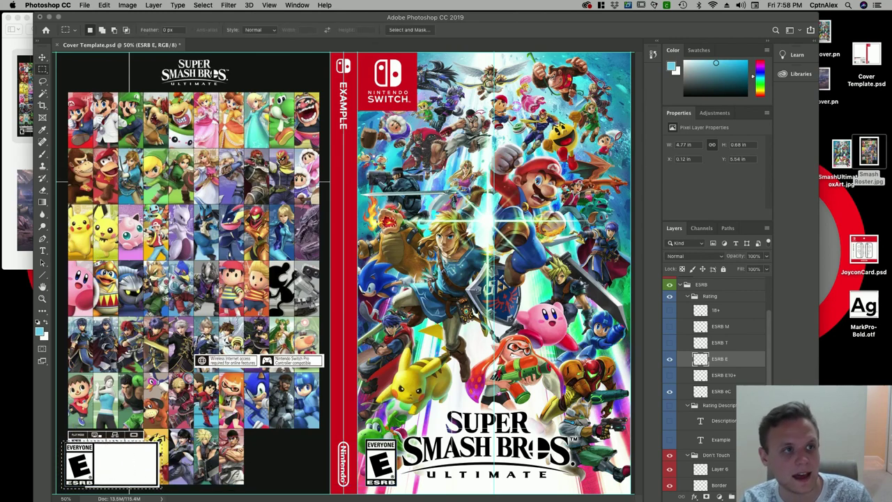
pyautogui.press('v')
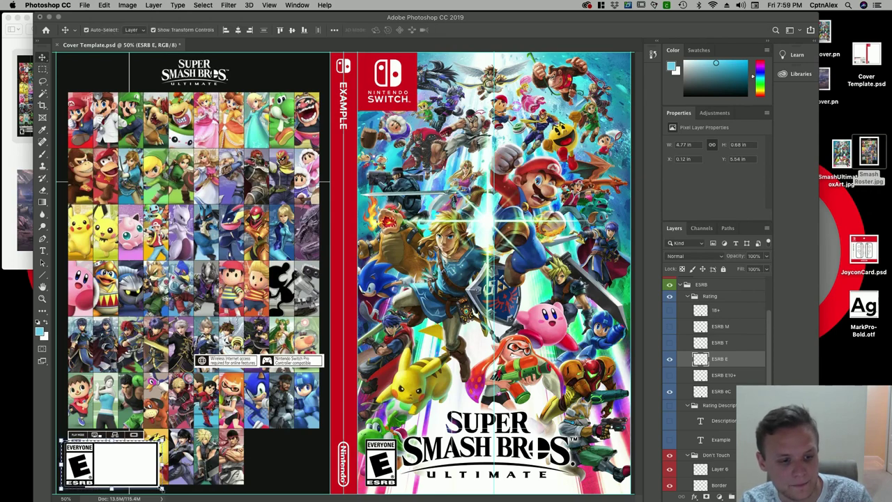
pyautogui.hotkey('ctrl', 't')
pyautogui.moveTo(160, 485); pyautogui.dragTo(89, 461)
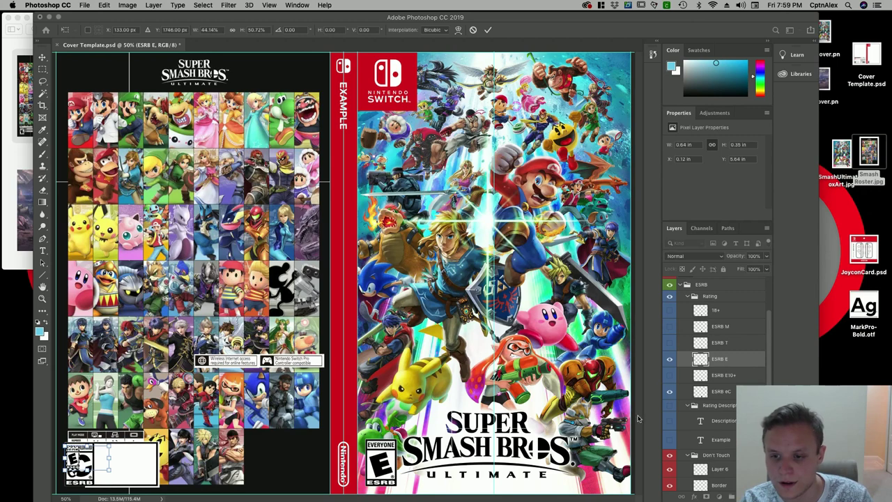
pyautogui.press('Return')
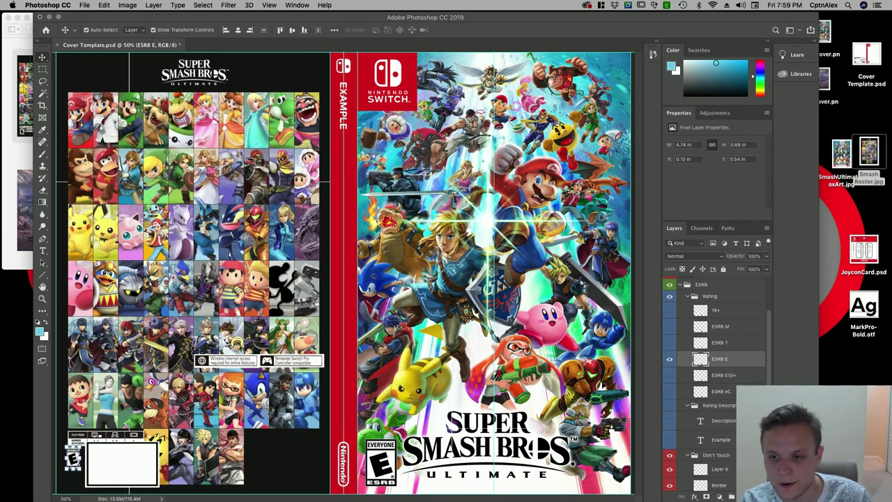
pyautogui.scroll(-5, 711, 321)
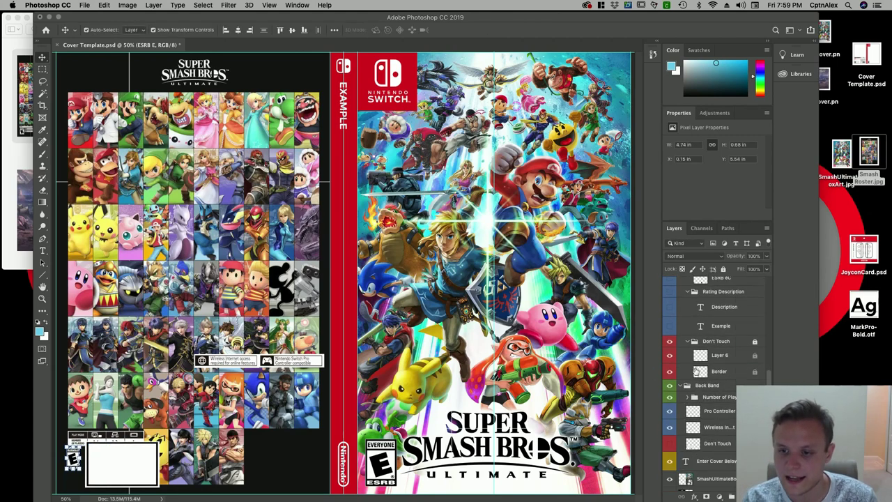
# Step: Hide the blank white box, then scale the ESRB logo to about 212% beneath the players strip
pyautogui.click(669, 355)
pyautogui.click(670, 356)
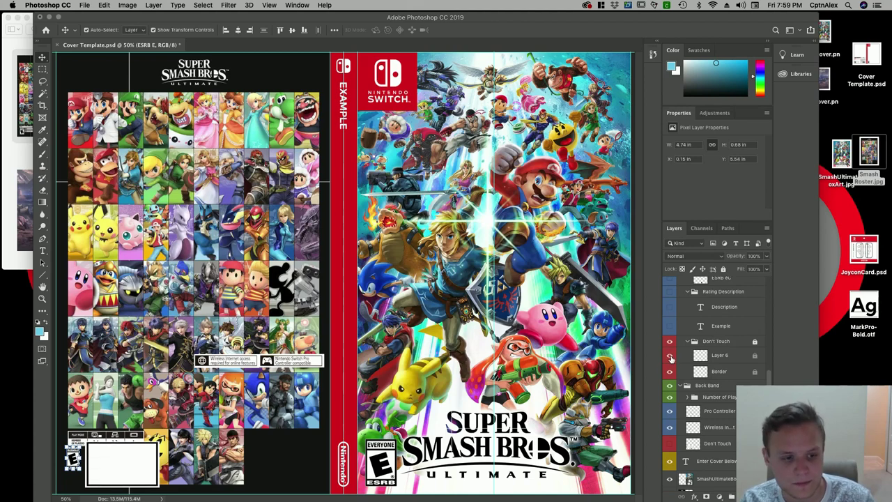
pyautogui.click(668, 372)
pyautogui.click(669, 357)
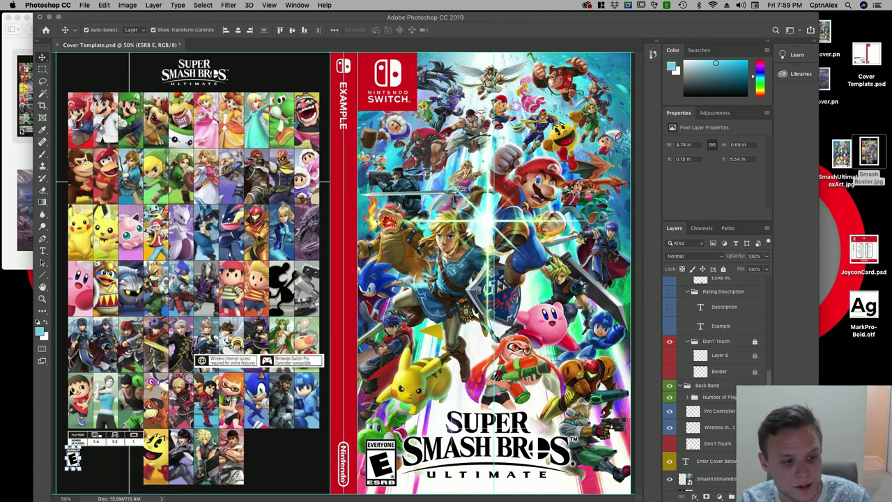
pyautogui.hotkey('ctrl', 't')
pyautogui.moveTo(82, 471); pyautogui.dragTo(97, 486)
pyautogui.click(232, 30)
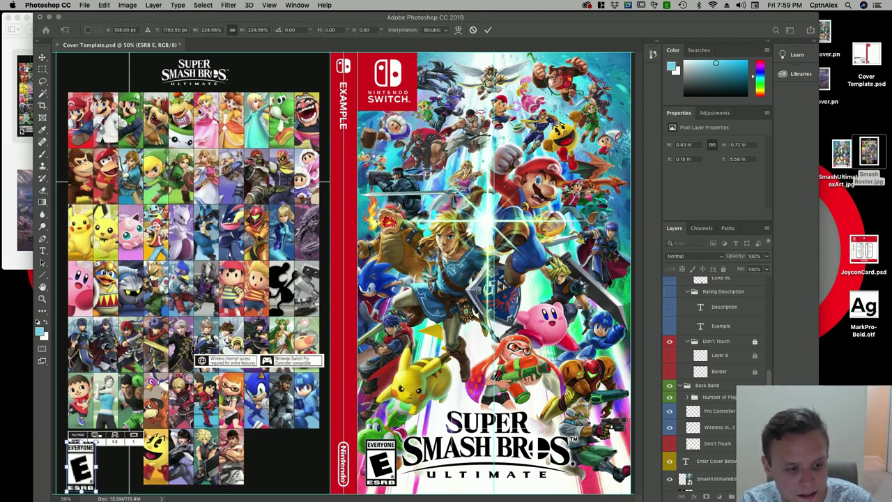
pyautogui.moveTo(80, 491); pyautogui.dragTo(95, 452)
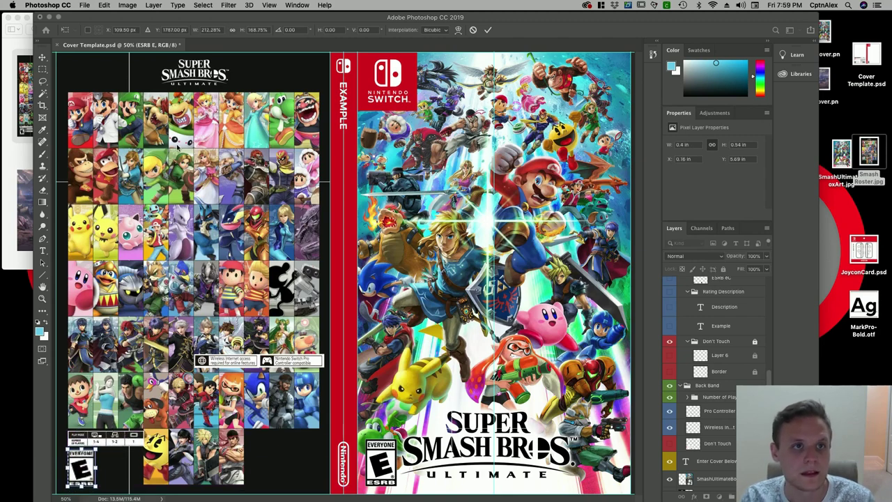
pyautogui.click(232, 30)
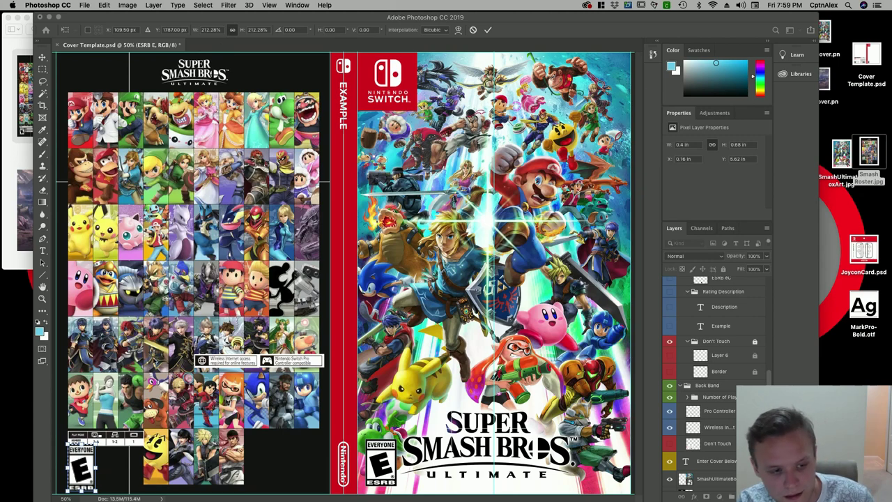
pyautogui.moveTo(82, 465); pyautogui.dragTo(81, 469)
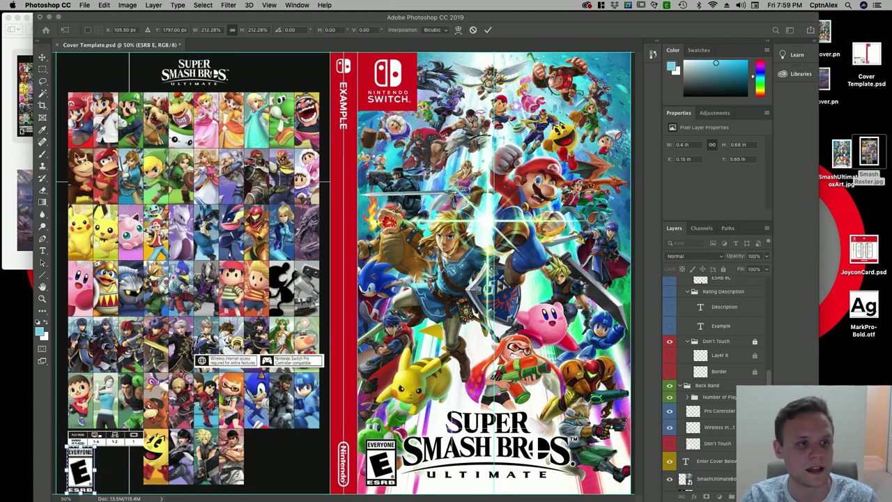
pyautogui.press('Return')
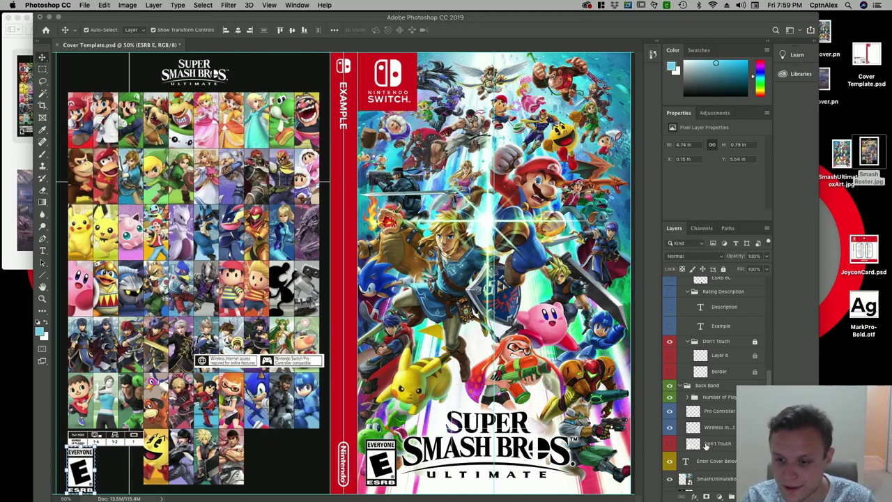
pyautogui.scroll(-1, 704, 436)
# Step: Deselect, then move and shrink the Wireless Internet badge beside the ESRB logo
pyautogui.click(712, 401)
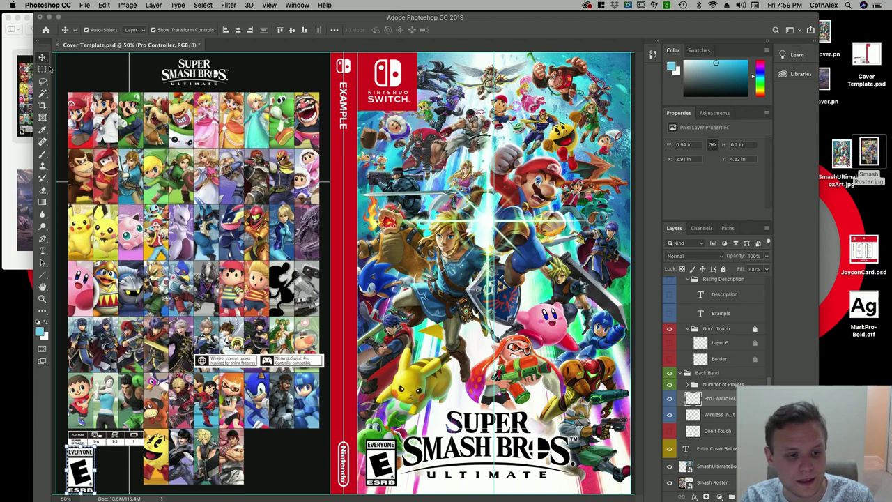
pyautogui.click(203, 5)
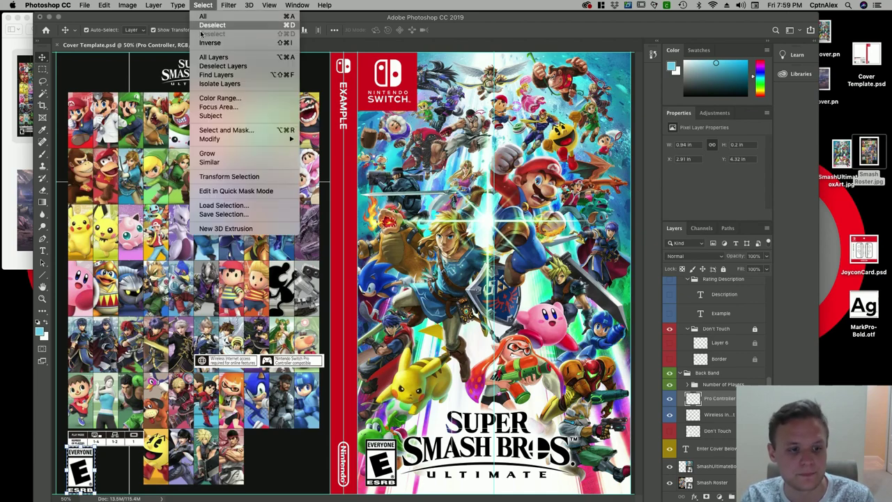
pyautogui.click(216, 24)
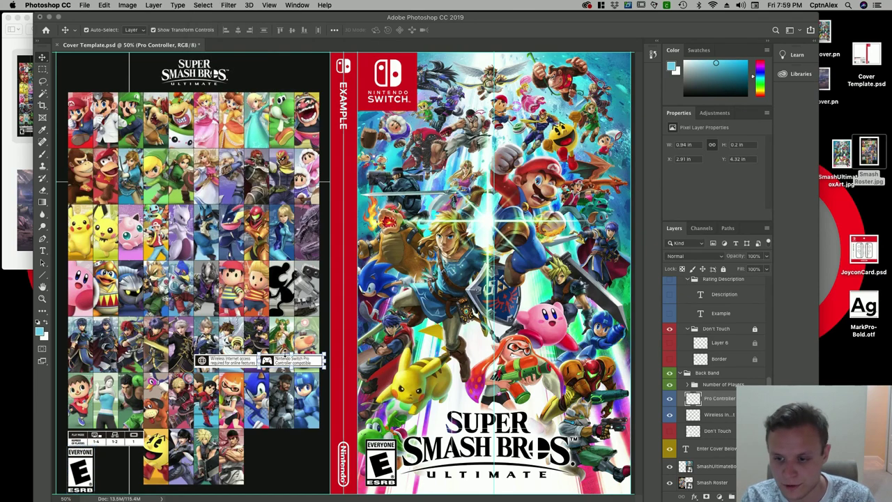
pyautogui.click(728, 414)
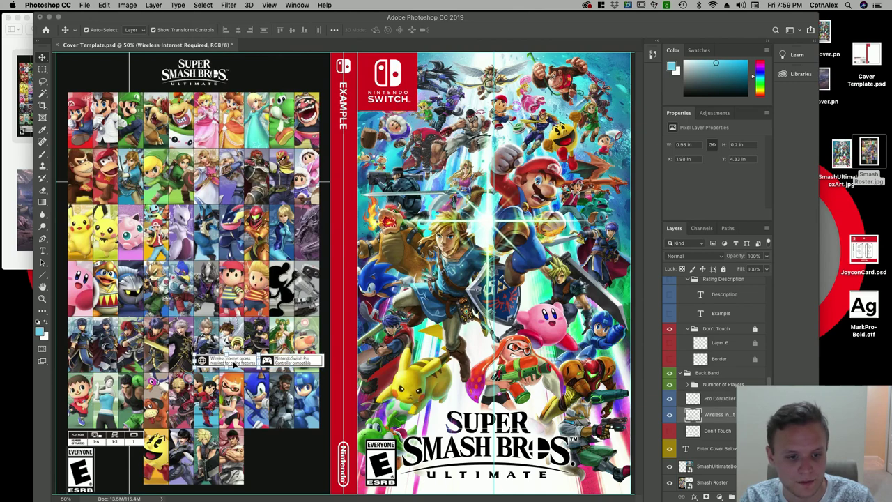
pyautogui.moveTo(234, 365); pyautogui.dragTo(137, 458)
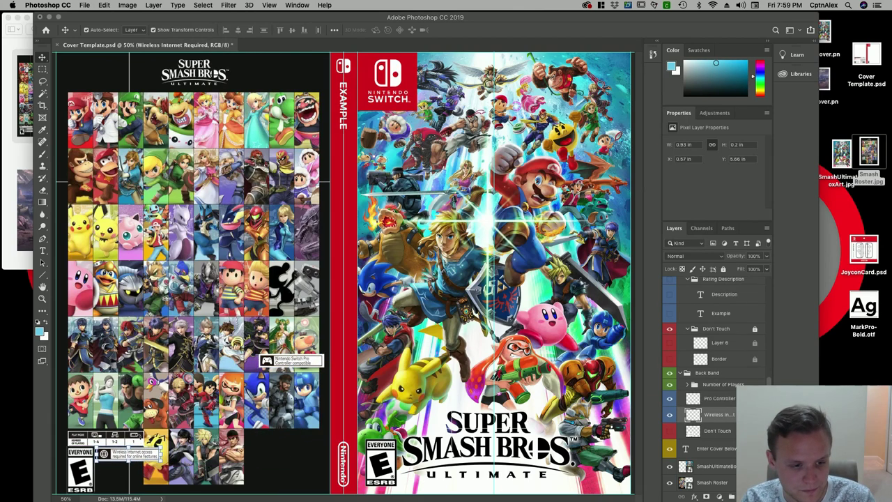
pyautogui.press('super+t')
pyautogui.moveTo(163, 458); pyautogui.dragTo(145, 457)
pyautogui.click(233, 31)
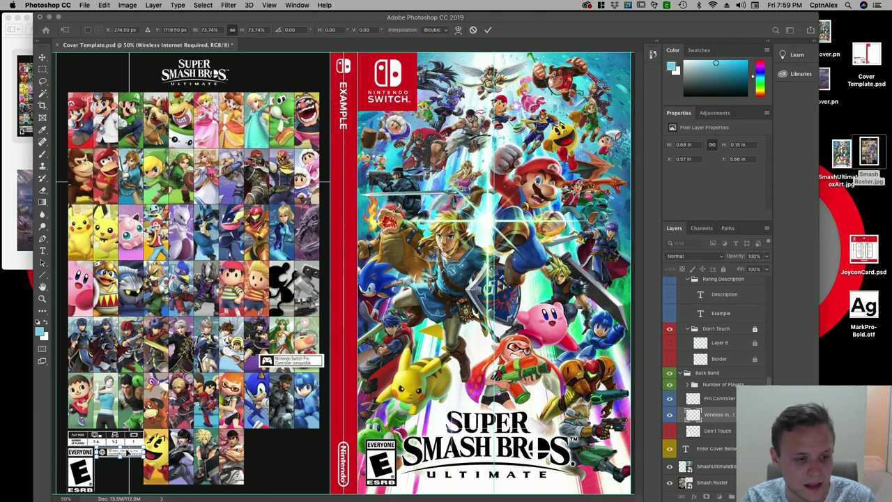
pyautogui.press('Down')
pyautogui.press('Down')
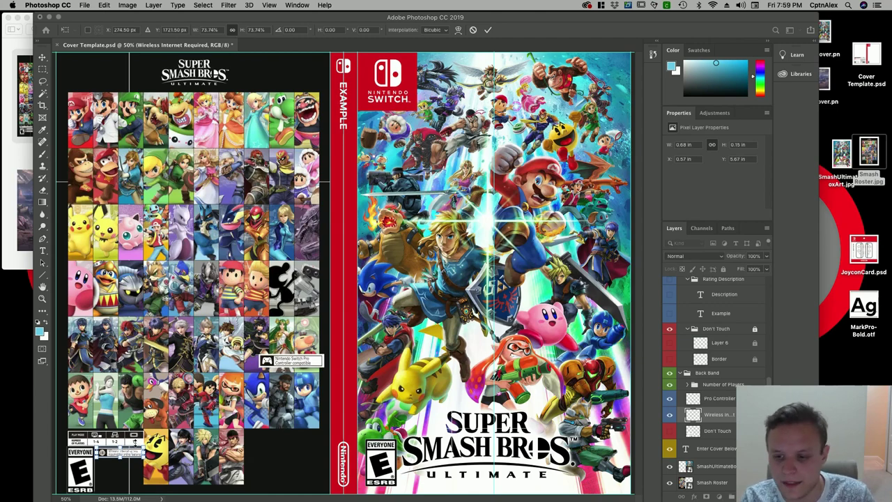
# Step: Shrink the Pro Controller badge into the rating box and show the warning and barcode panel
pyautogui.click(717, 397)
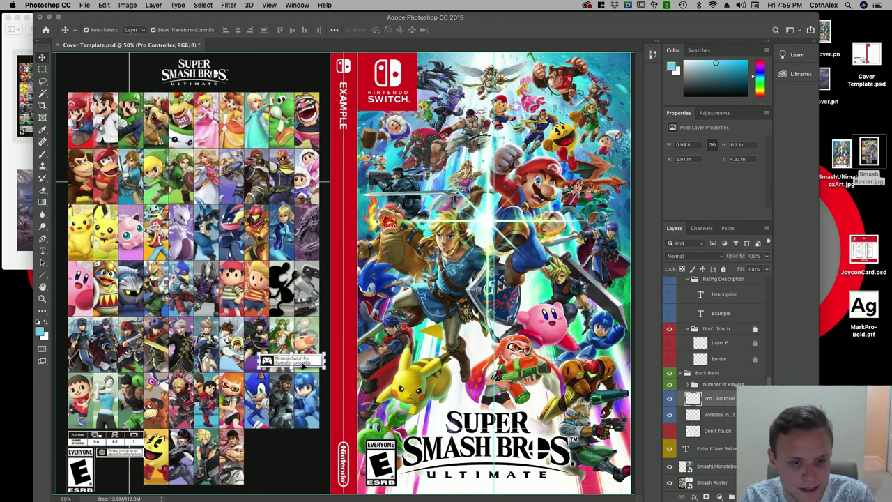
pyautogui.moveTo(315, 364); pyautogui.dragTo(128, 472)
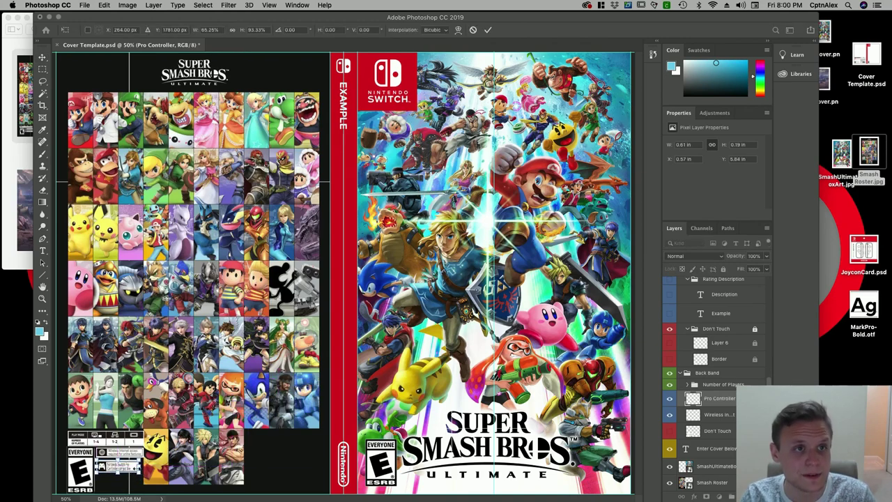
pyautogui.click(232, 30)
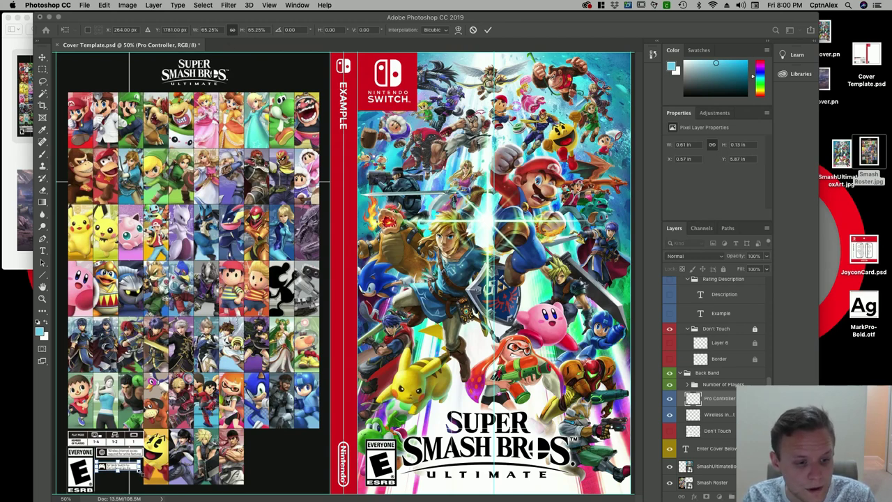
pyautogui.moveTo(144, 458); pyautogui.dragTo(148, 453)
pyautogui.press('Return')
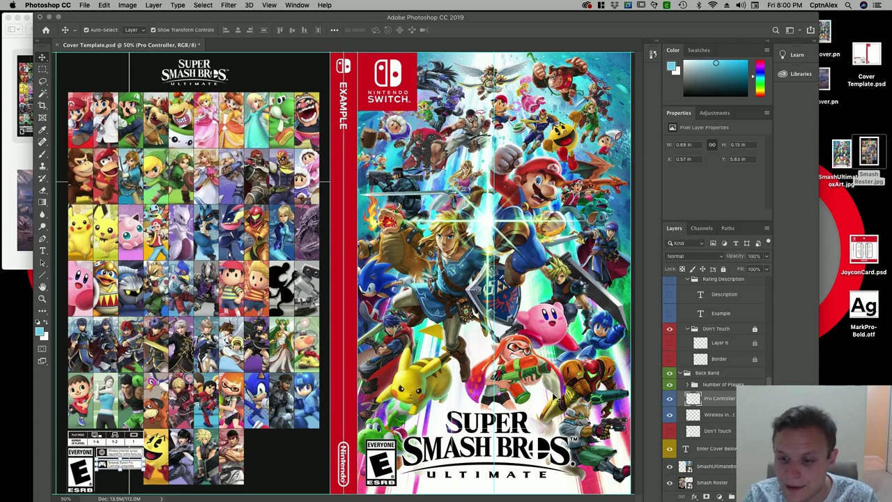
pyautogui.click(670, 431)
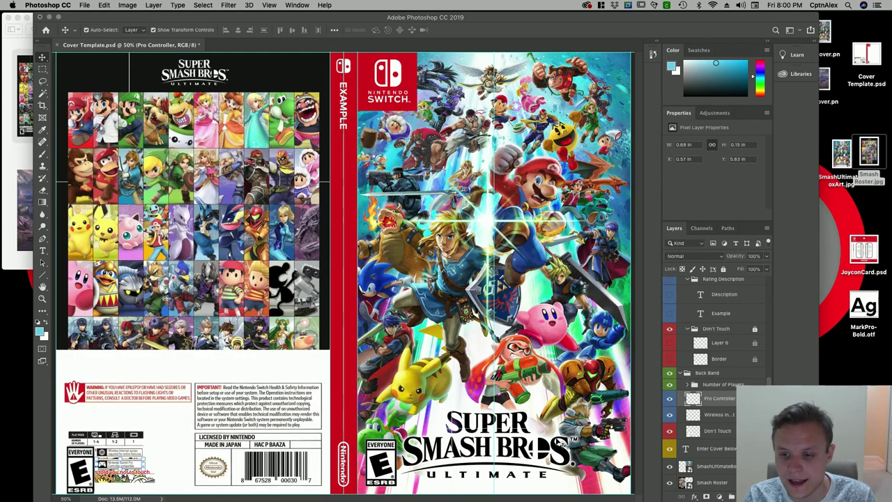
# Step: Copy the licensing and barcode box from Don't Touch and paste it in place as a new layer
pyautogui.click(716, 432)
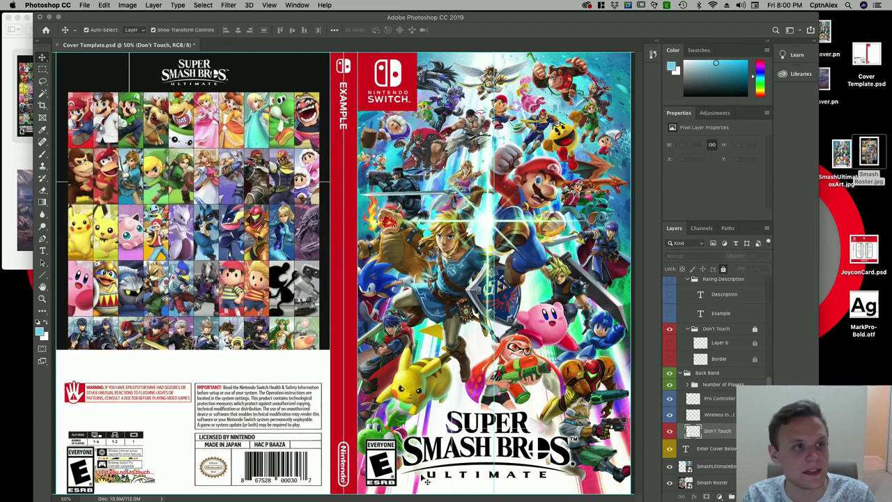
pyautogui.click(43, 69)
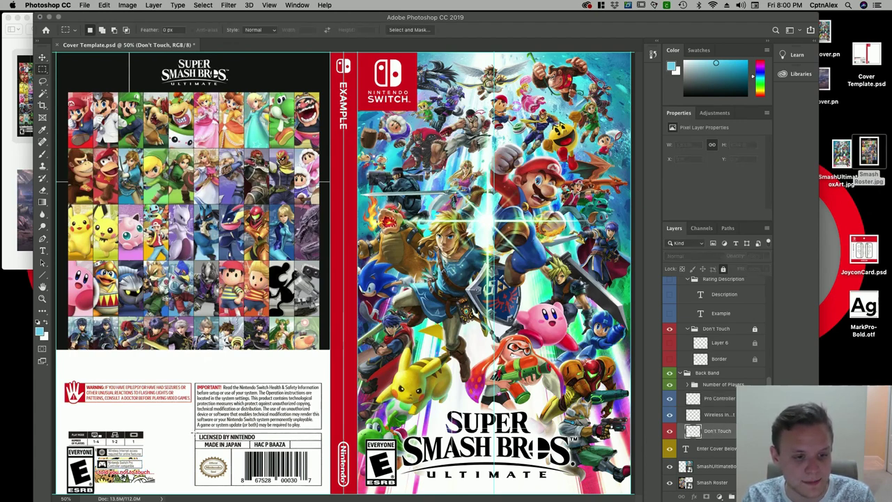
pyautogui.moveTo(195, 432); pyautogui.dragTo(321, 486)
pyautogui.click(104, 4)
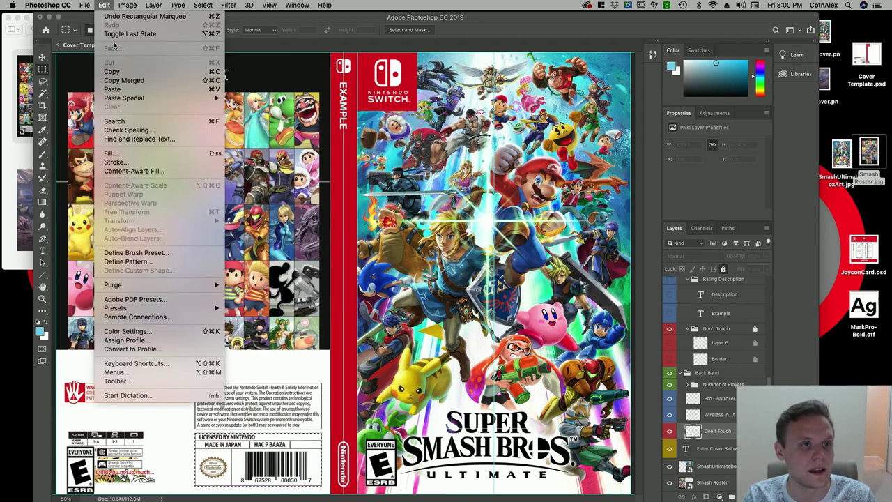
pyautogui.click(112, 71)
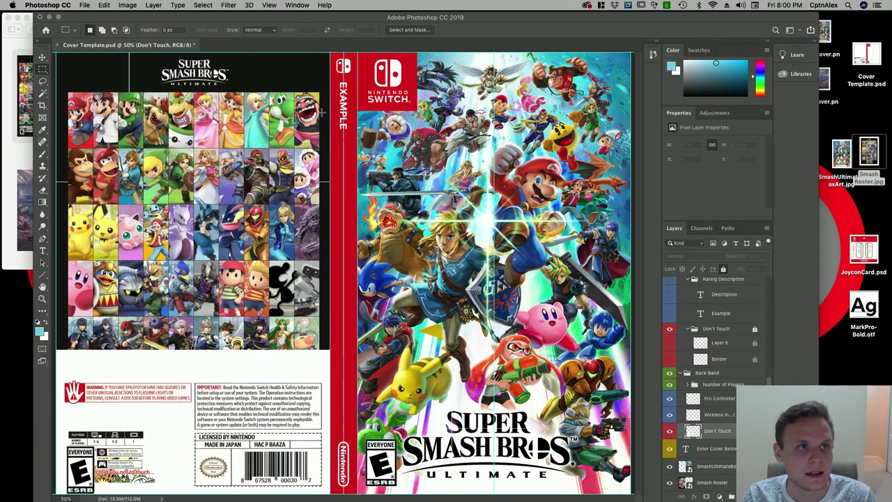
pyautogui.click(104, 4)
pyautogui.moveTo(105, 95)
pyautogui.click(247, 103)
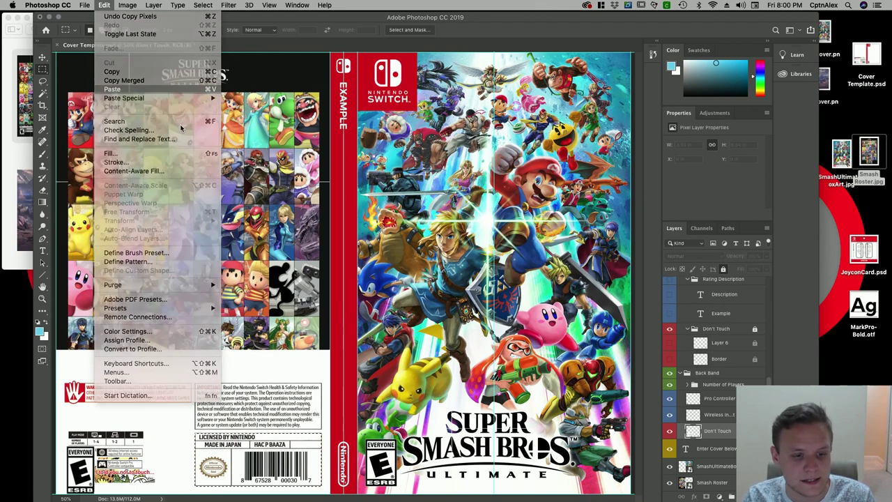
# Step: Hide Don't Touch and shrink the pasted block to about 1.09 × 0.49 in, in the lower-right corner
pyautogui.click(669, 448)
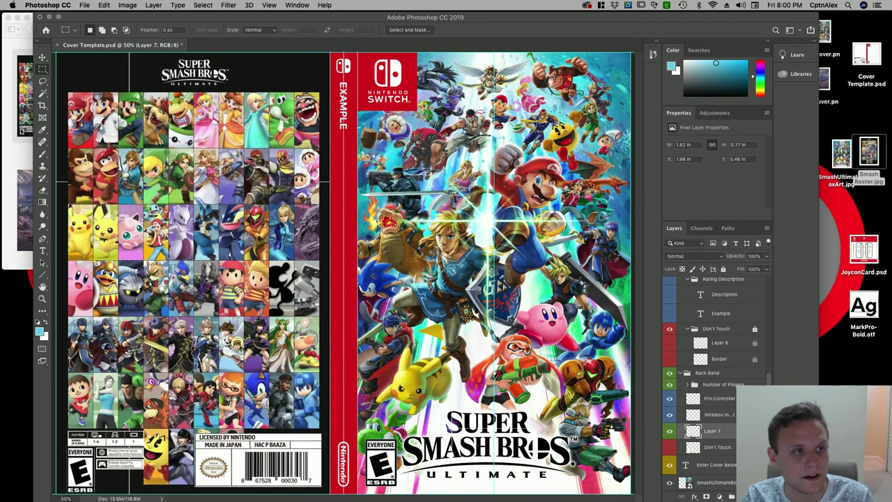
pyautogui.press('v')
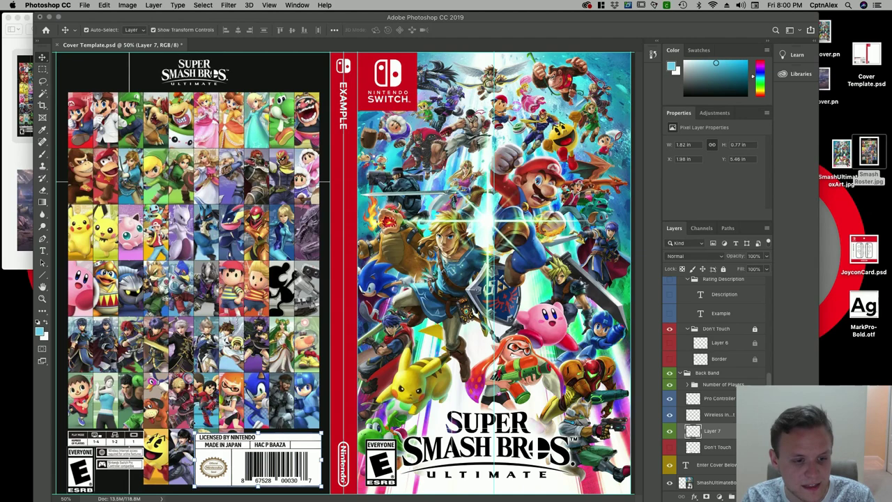
pyautogui.moveTo(195, 432); pyautogui.dragTo(290, 447)
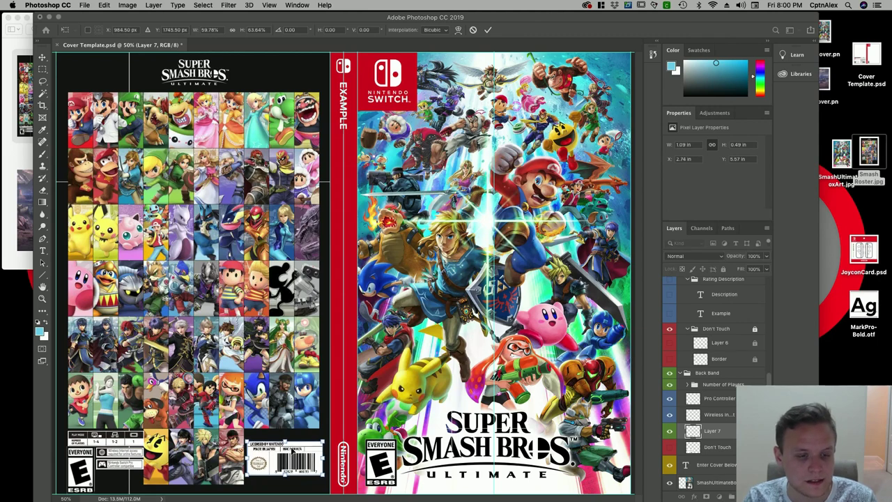
pyautogui.press('Return')
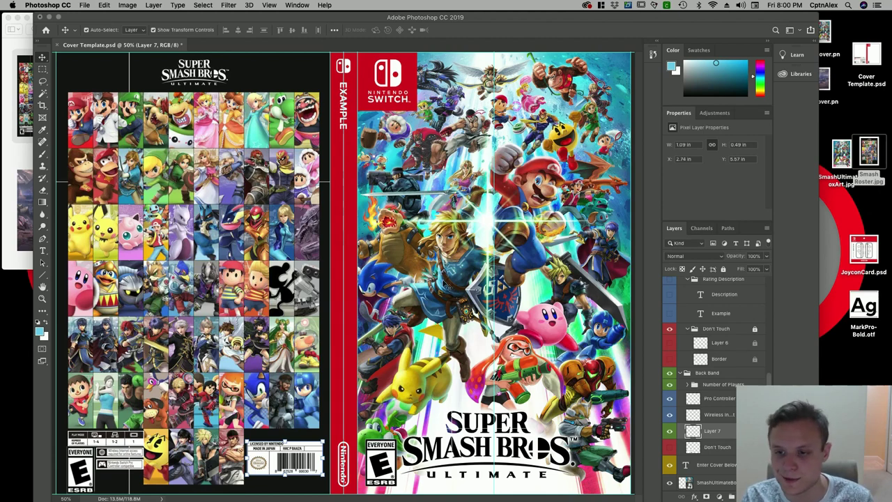
# Step: Replace the vertical EXAMPLE spine text with 'SUPER SMASH BROS. ULTIMATE' using the Type tool
pyautogui.scroll(4, 703, 390)
pyautogui.scroll(1, 705, 395)
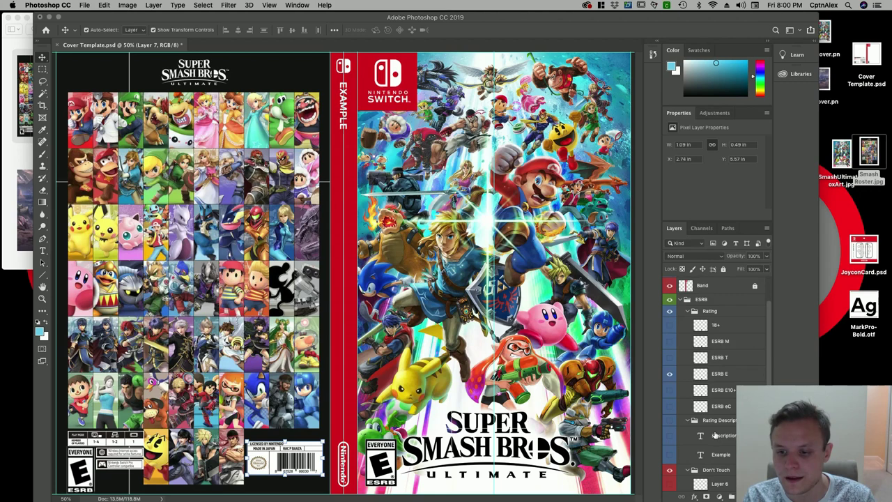
pyautogui.click(719, 459)
pyautogui.scroll(3, 696, 453)
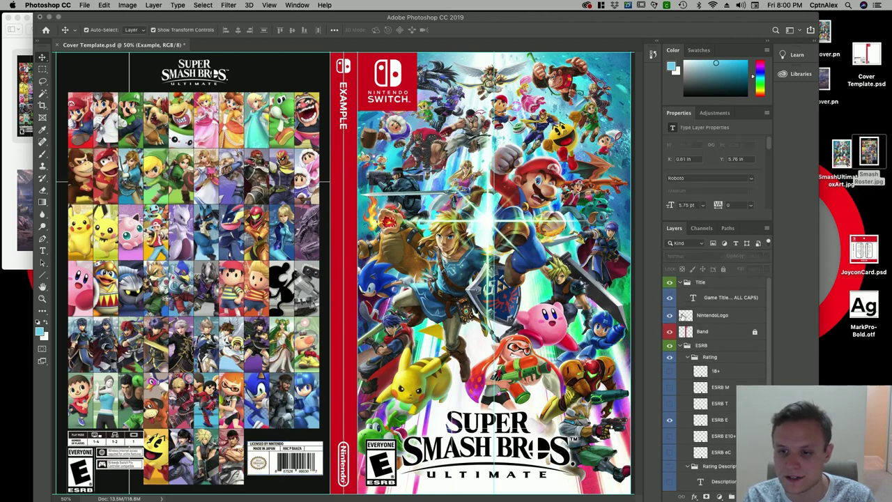
pyautogui.click(710, 317)
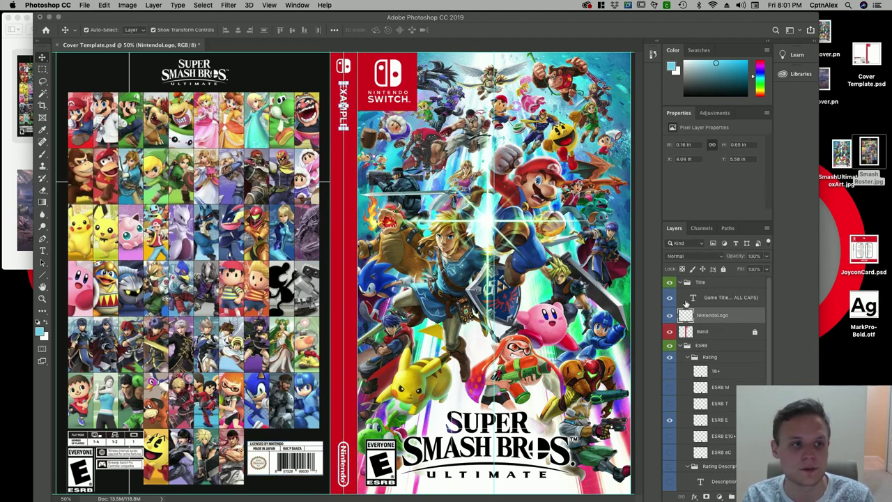
pyautogui.click(696, 296)
pyautogui.click(42, 250)
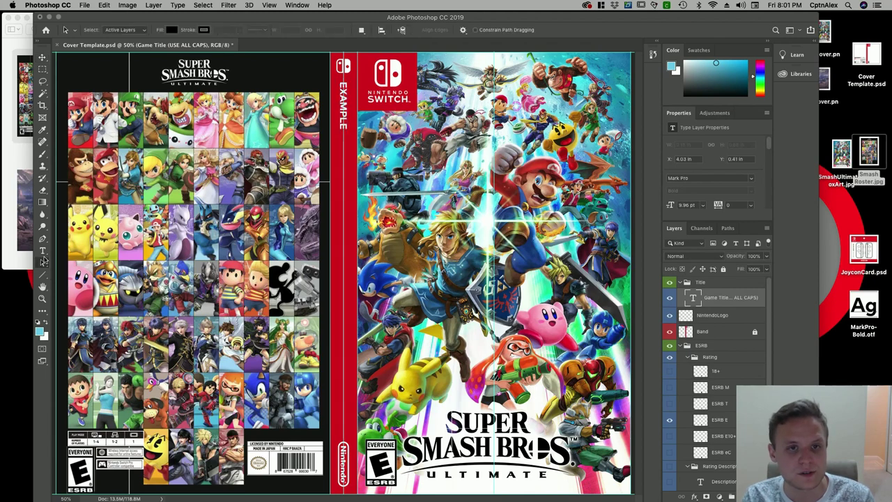
pyautogui.doubleClick(344, 127)
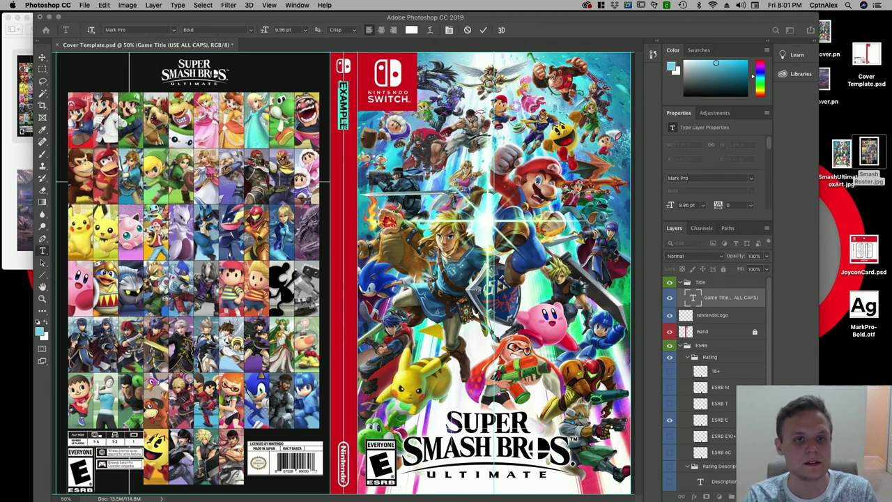
pyautogui.write('SUPER SMASH BROS.')
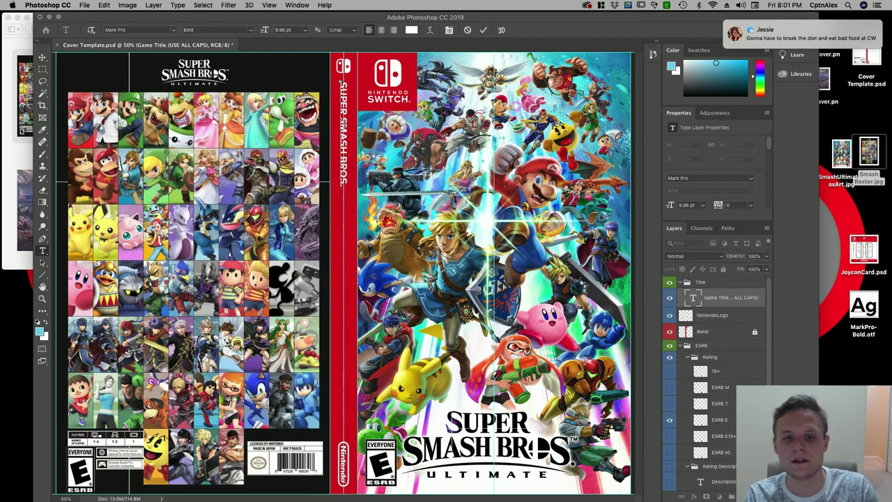
pyautogui.write(' ULTIMATE')
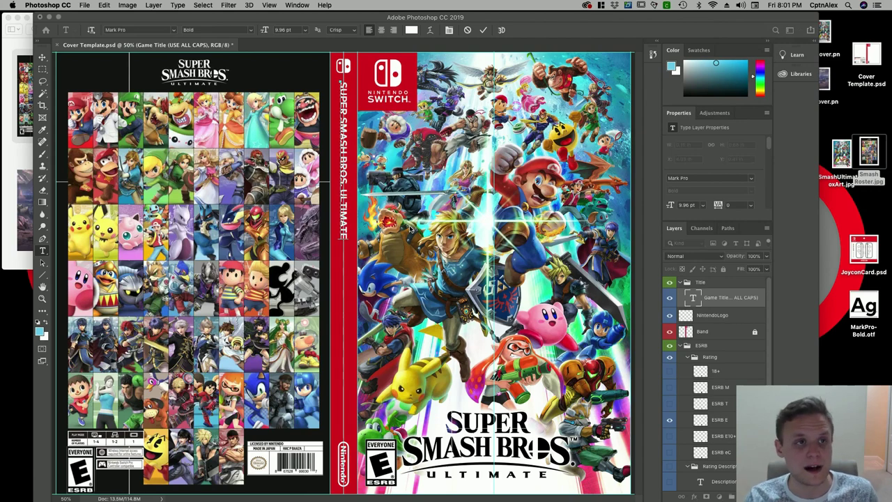
# Step: Save As SmashCoverTemplate in PNG format, accepting the default PNG options
pyautogui.click(96, 4)
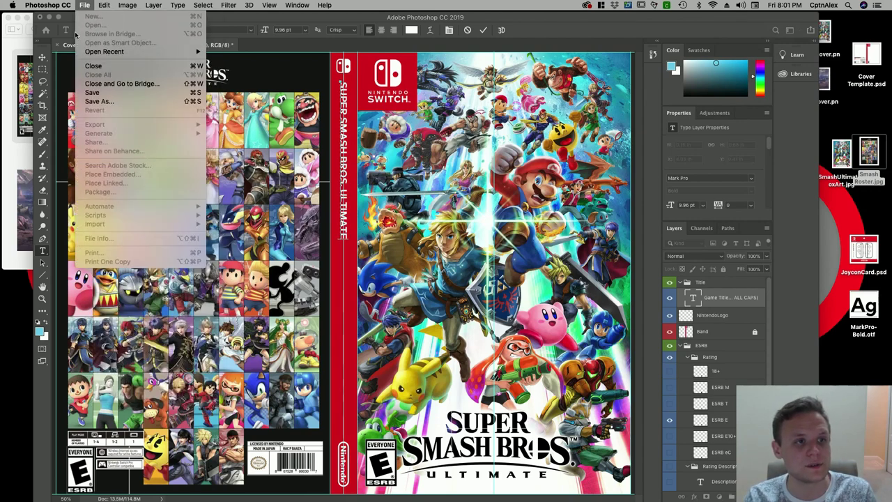
pyautogui.click(105, 103)
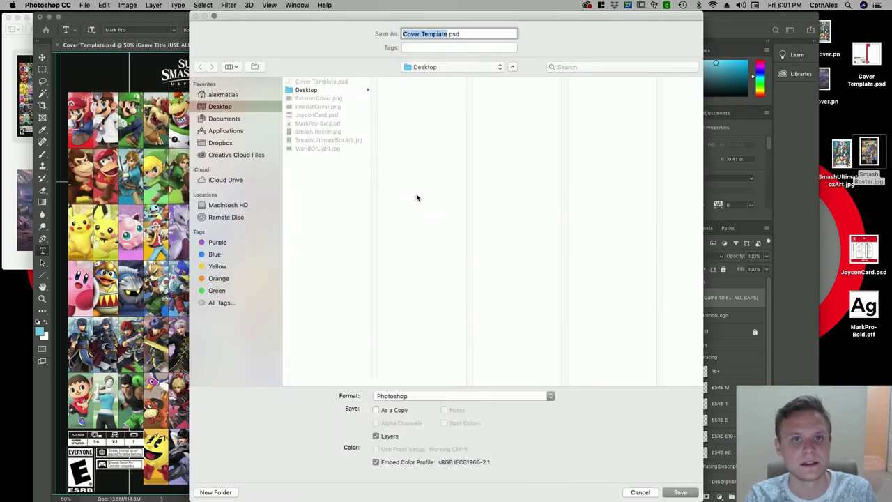
pyautogui.write('SMashC')
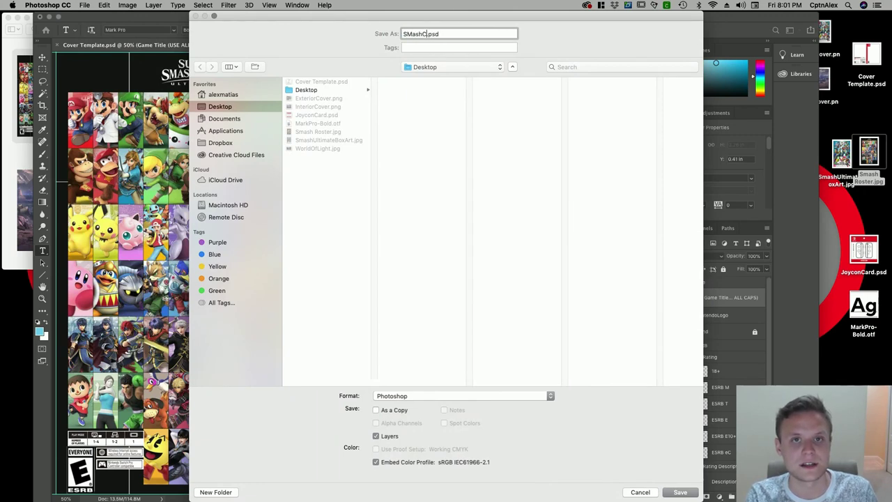
pyautogui.press('BackSpace')
pyautogui.press('BackSpace')
pyautogui.press('BackSpace')
pyautogui.press('BackSpace')
pyautogui.write('mashC')
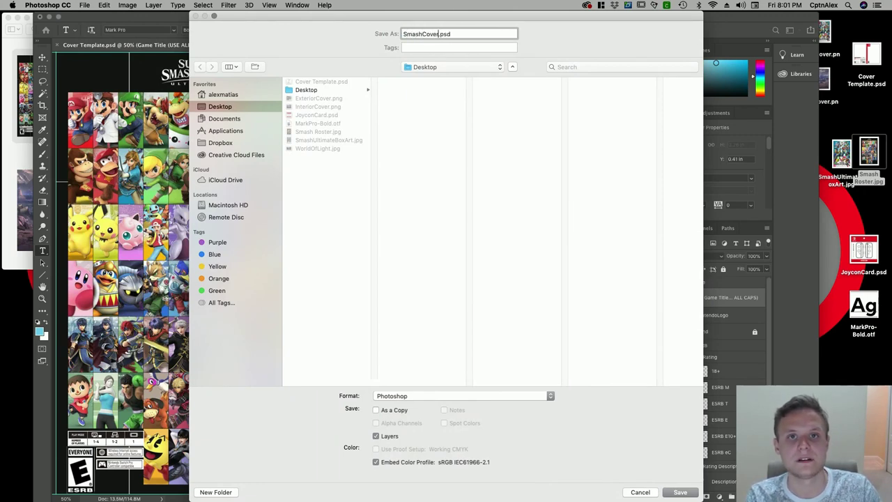
pyautogui.write('overTemplate')
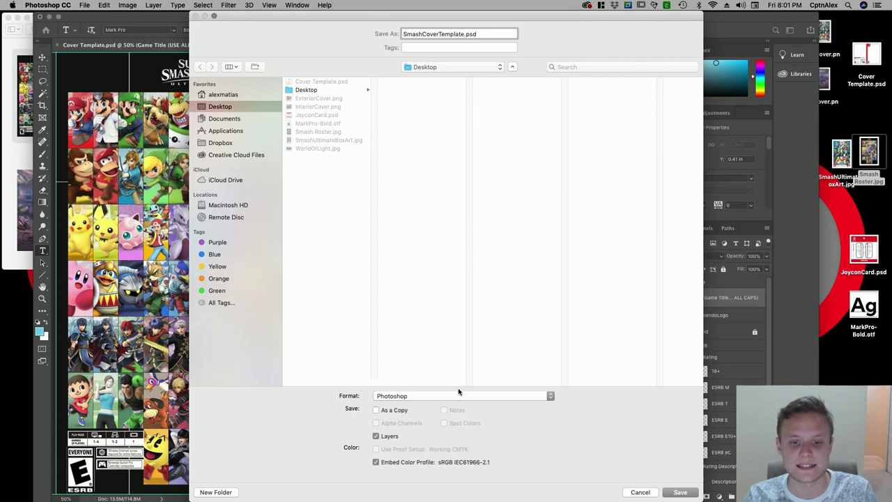
pyautogui.click(458, 395)
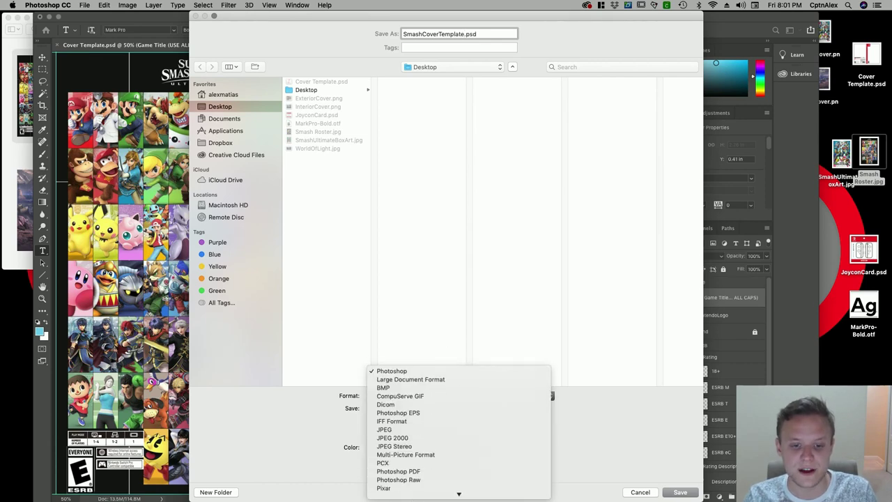
pyautogui.click(471, 450)
pyautogui.click(679, 491)
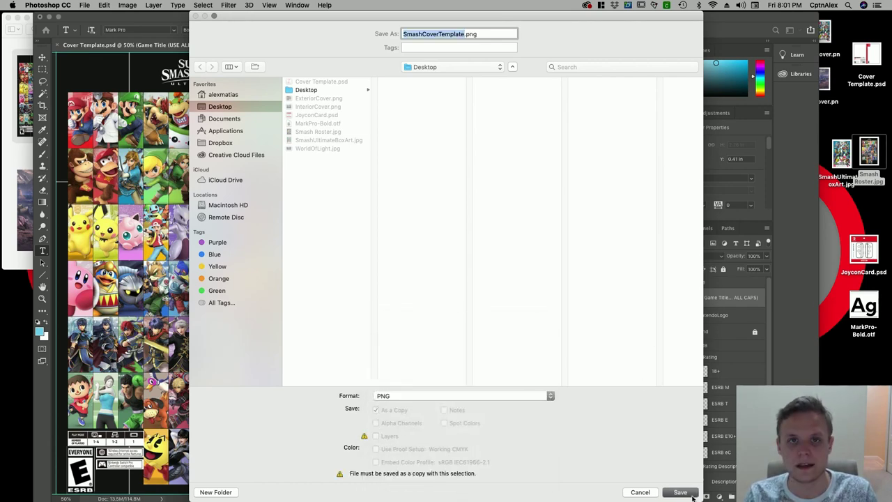
pyautogui.click(503, 224)
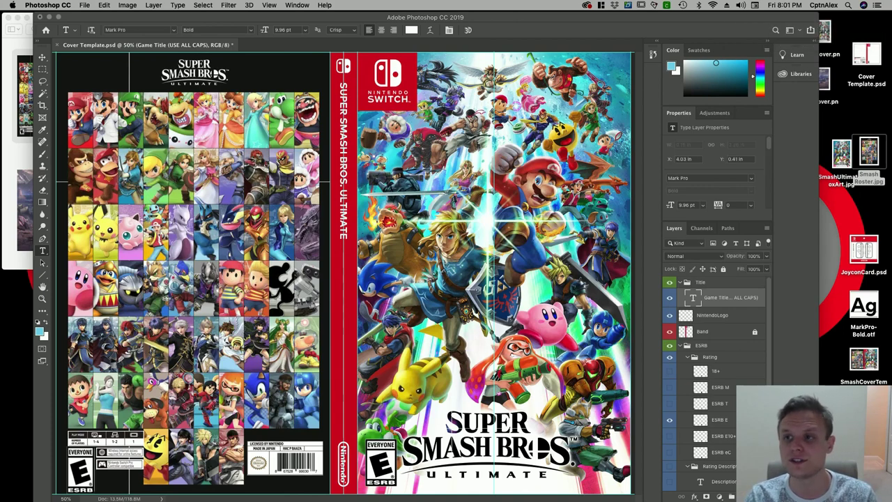
# Step: Place InteriorCover.png onto the canvas, nudge it slightly right, and commit the placement
pyautogui.moveTo(826, 83); pyautogui.dragTo(354, 213)
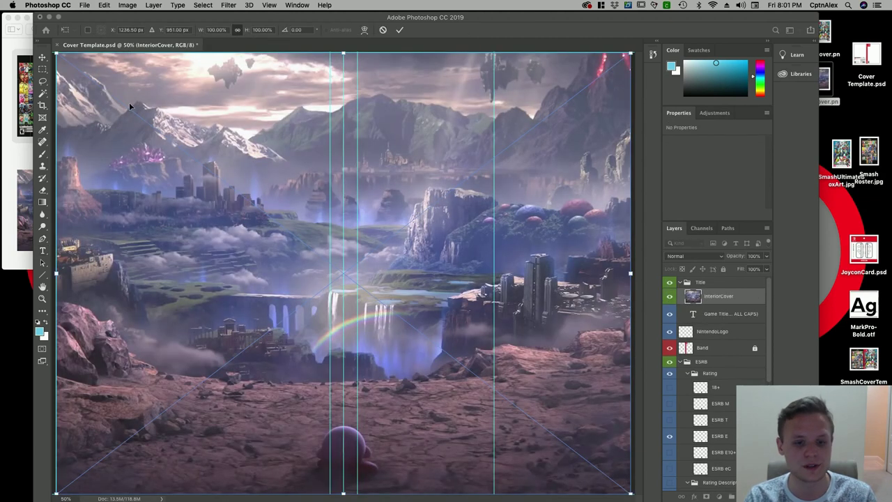
pyautogui.moveTo(464, 242); pyautogui.dragTo(465, 242)
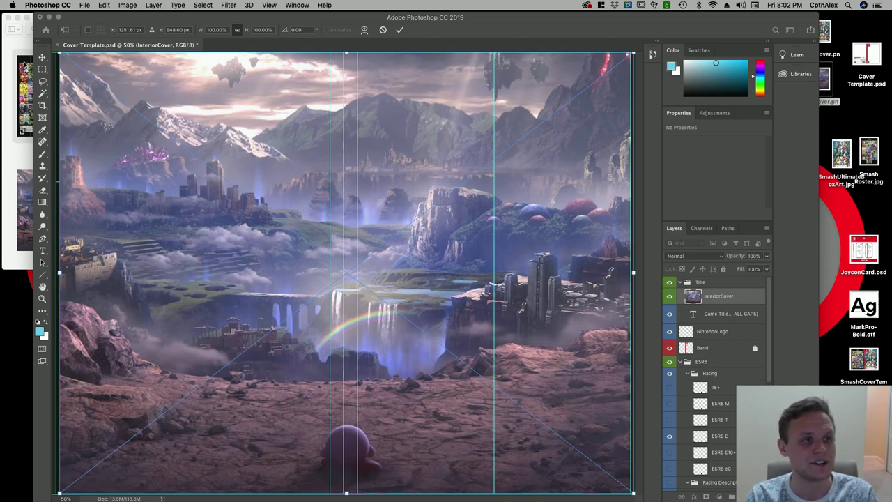
pyautogui.click(42, 57)
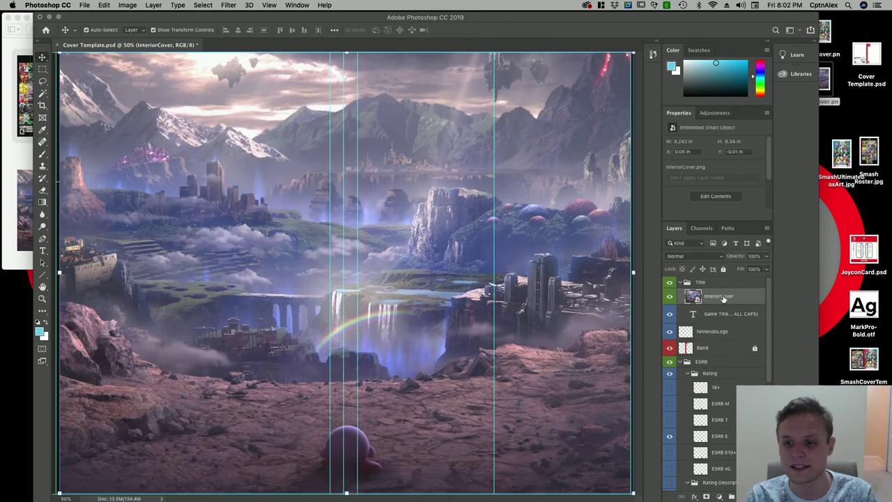
# Step: Move the InteriorCover layer above the Title group and bring up Save As
pyautogui.moveTo(722, 298); pyautogui.dragTo(718, 278)
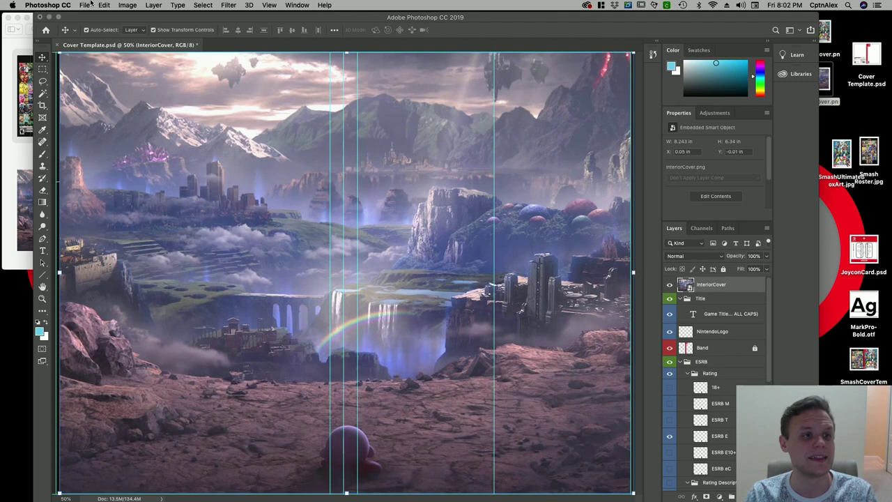
pyautogui.click(89, 4)
pyautogui.click(359, 229)
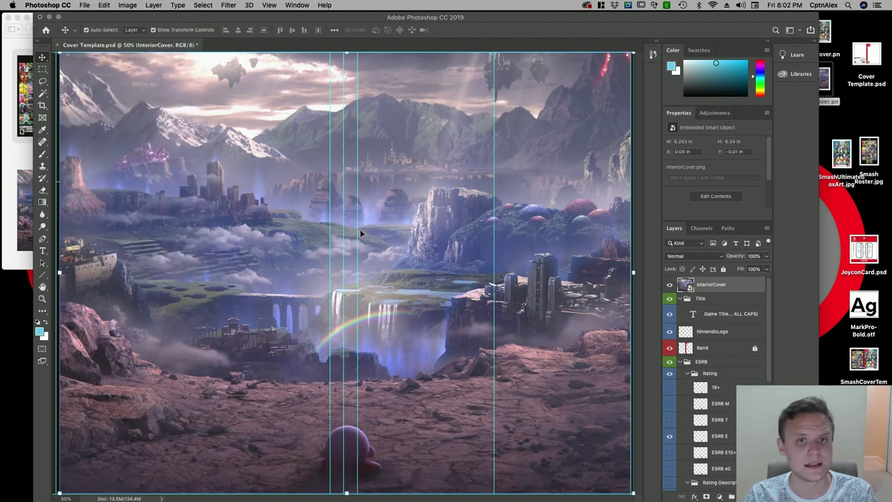
pyautogui.press('super+shift+s')
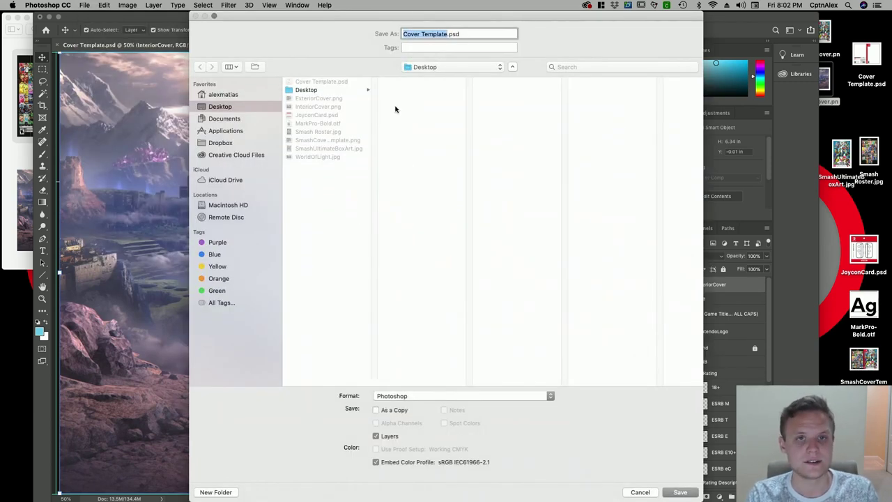
# Step: Save the image as InteriorBoxart in PNG format, accept the PNG options, then minimise Photoshop
pyautogui.write('Interio')
pyautogui.write('rBoxart')
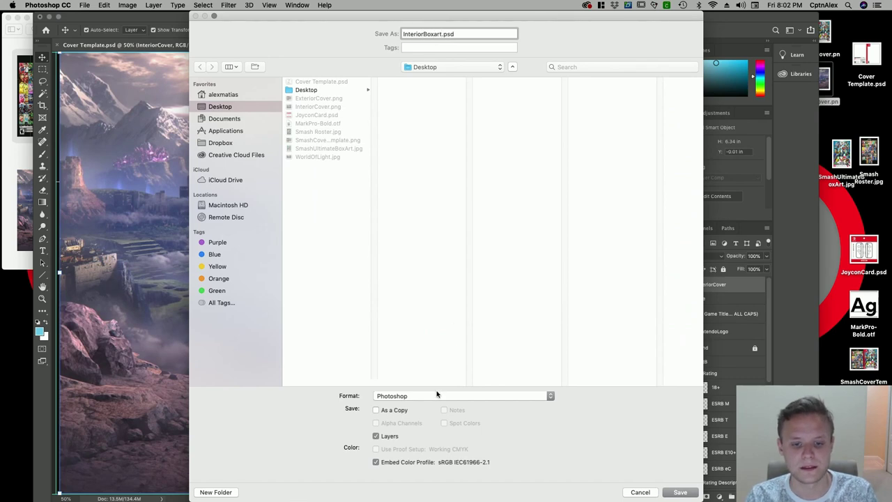
pyautogui.click(437, 395)
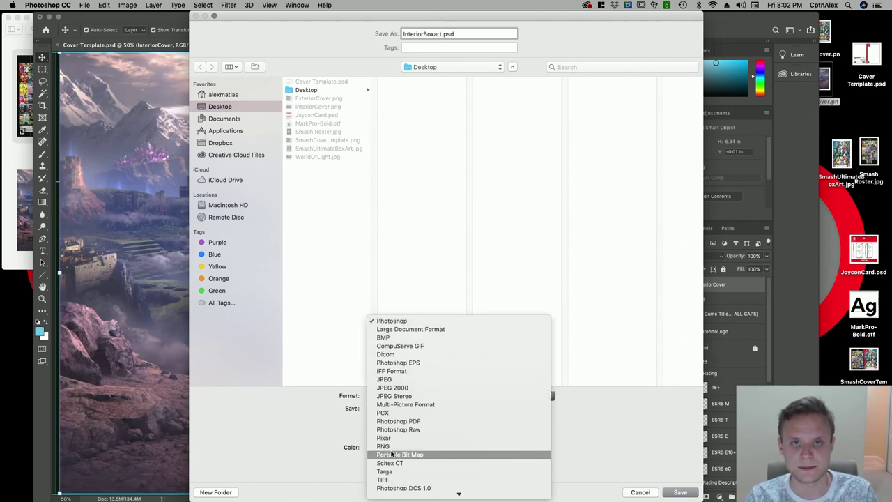
pyautogui.click(450, 446)
pyautogui.click(679, 492)
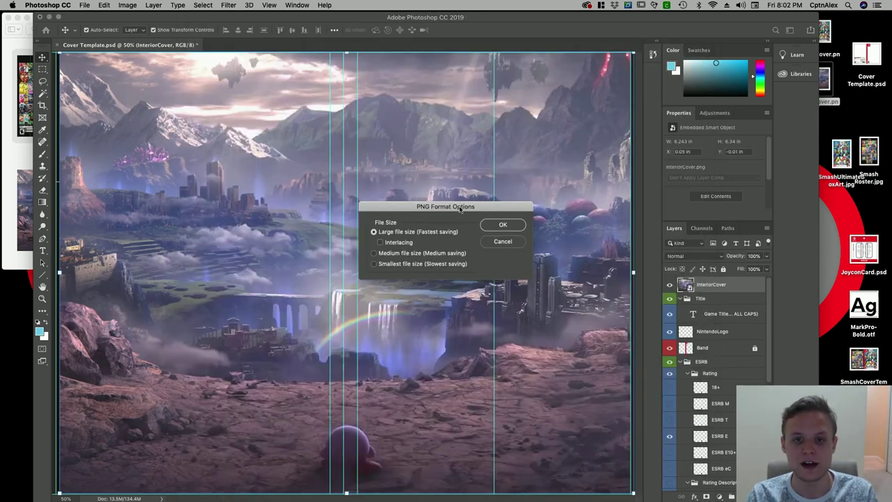
pyautogui.click(507, 224)
pyautogui.click(49, 17)
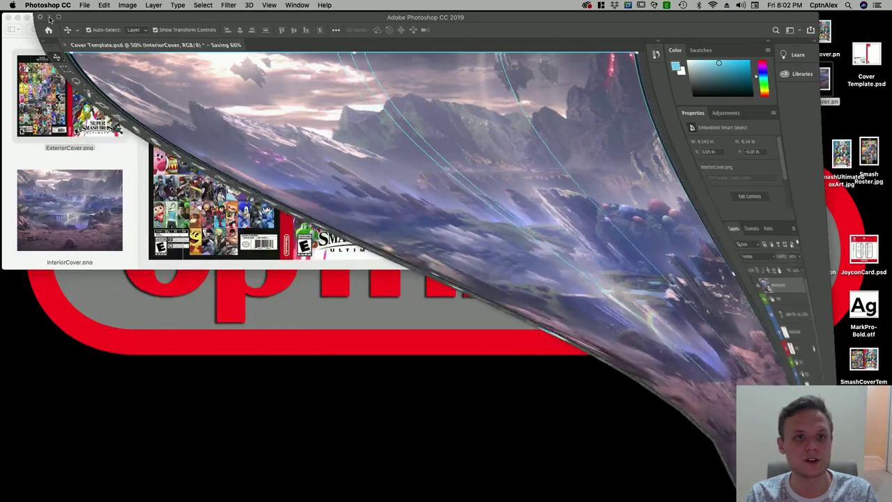
# Step: Reposition and enlarge the Preview window, then bring up printing for the cover images
pyautogui.moveTo(315, 19); pyautogui.dragTo(346, 38)
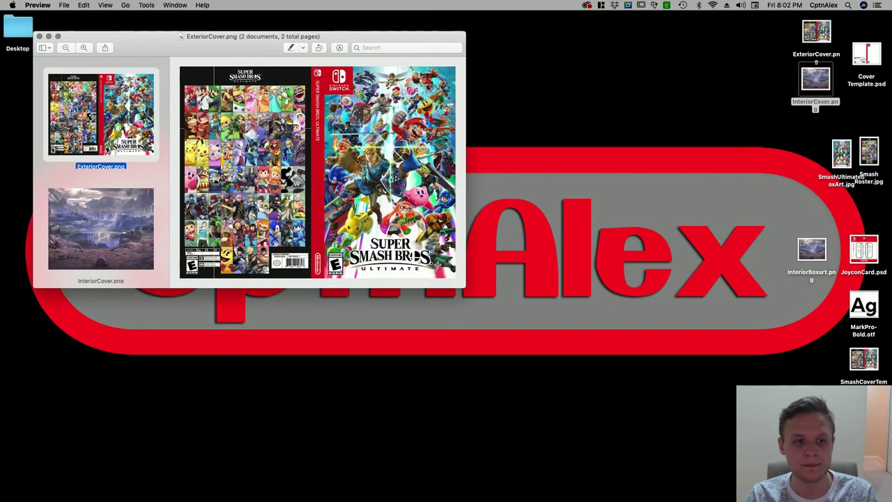
pyautogui.moveTo(464, 286); pyautogui.dragTo(718, 399)
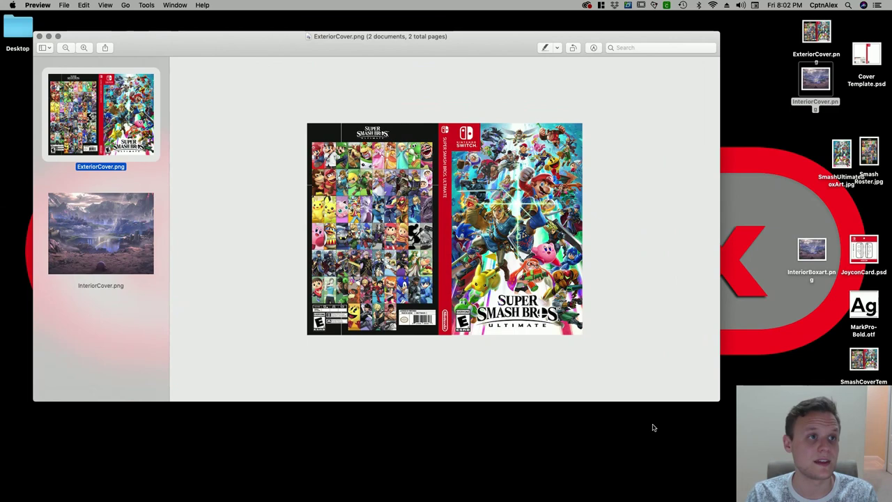
pyautogui.click(64, 5)
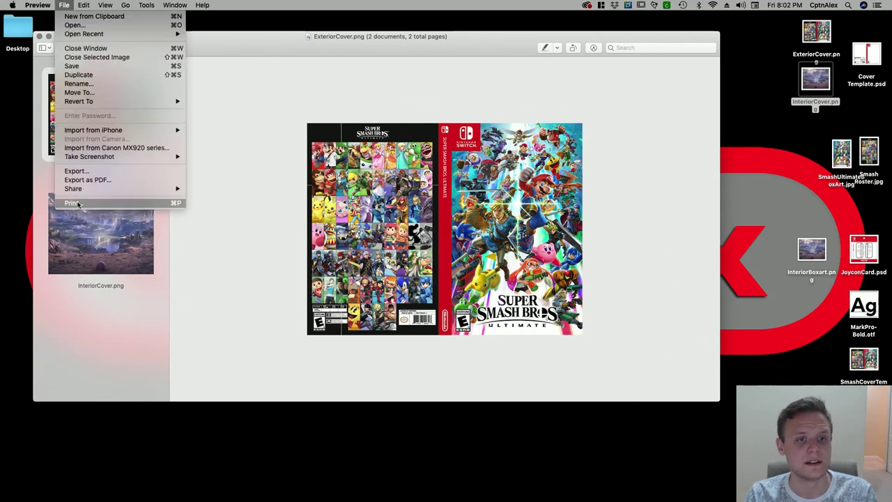
pyautogui.click(73, 203)
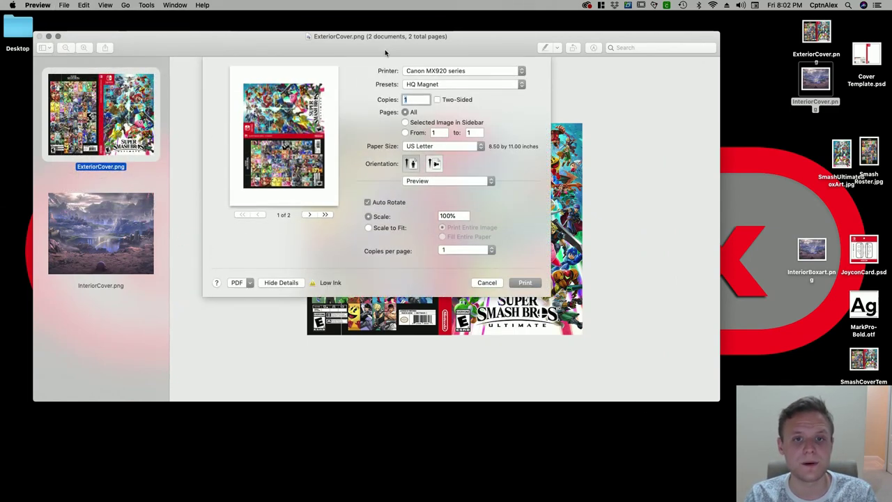
# Step: Print both covers in landscape, two-sided with short-edge binding
pyautogui.click(434, 164)
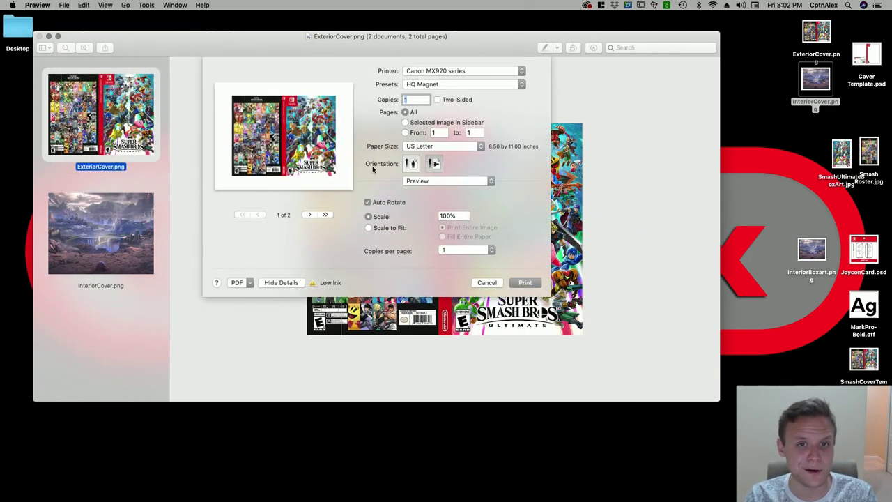
pyautogui.click(438, 101)
pyautogui.click(514, 183)
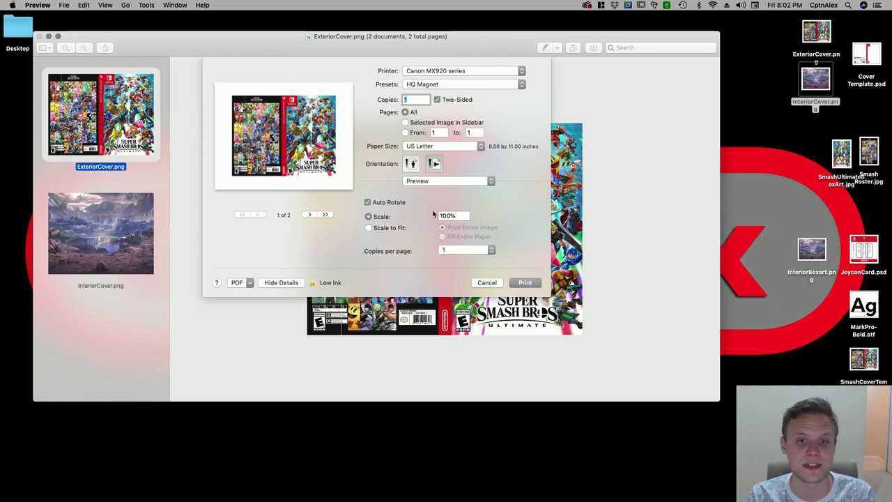
pyautogui.click(446, 180)
pyautogui.click(436, 192)
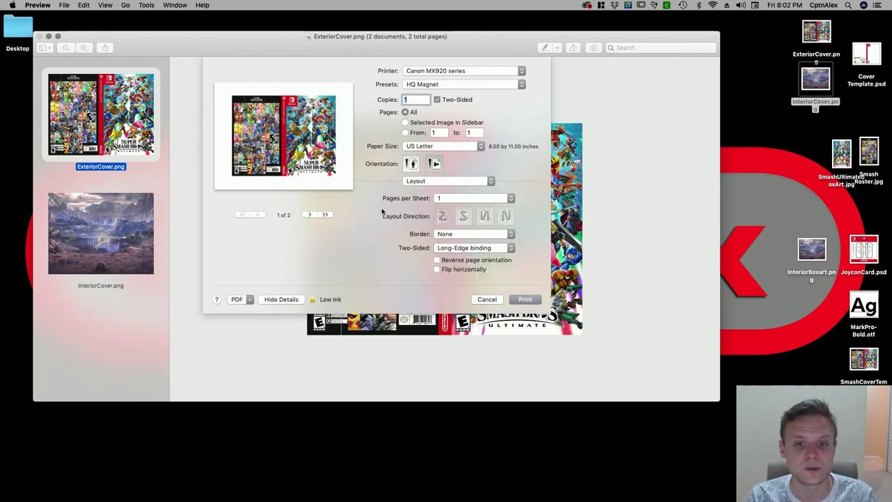
pyautogui.click(454, 248)
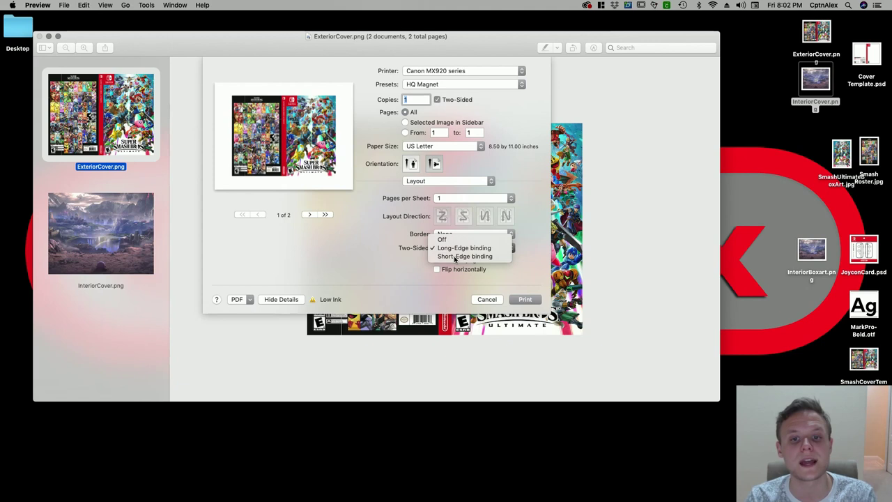
pyautogui.click(454, 256)
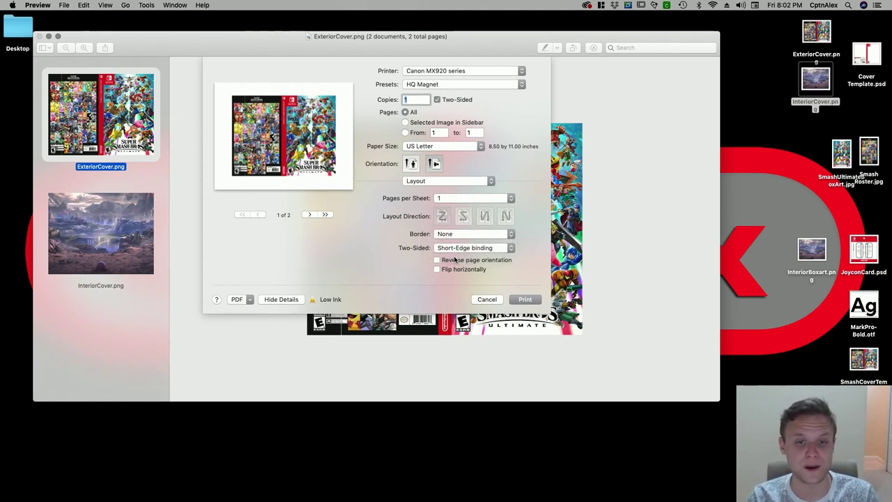
pyautogui.click(527, 299)
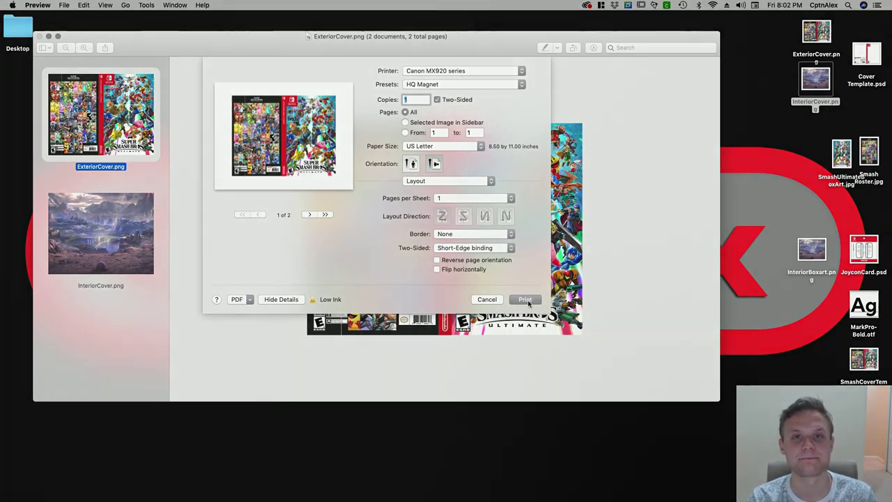